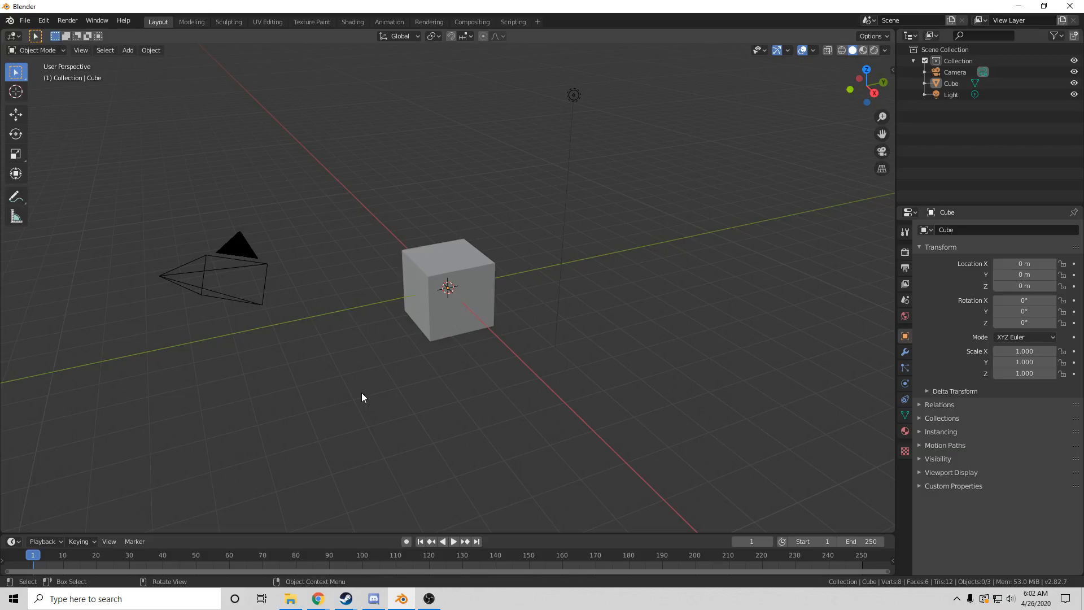
Drag the timeline's top border up to make the timeline taller
left_click_drag(194, 533, 73, 479)
mouse_move(2, 478)
left_mouse_down()
mouse_move(7, 434)
mouse_move(6, 501)
mouse_move(12, 480)
left_mouse_up()
key("Escape")
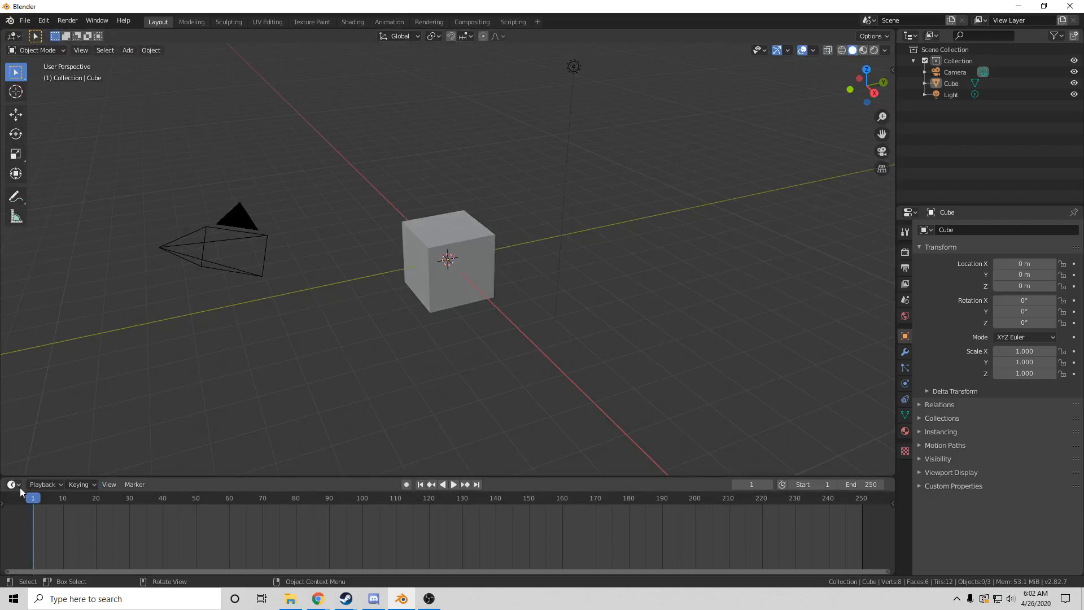
Split a new area off below the 3D viewport and make it a Graph Editor
left_click_drag(2, 475, 8, 349)
left_click(12, 354)
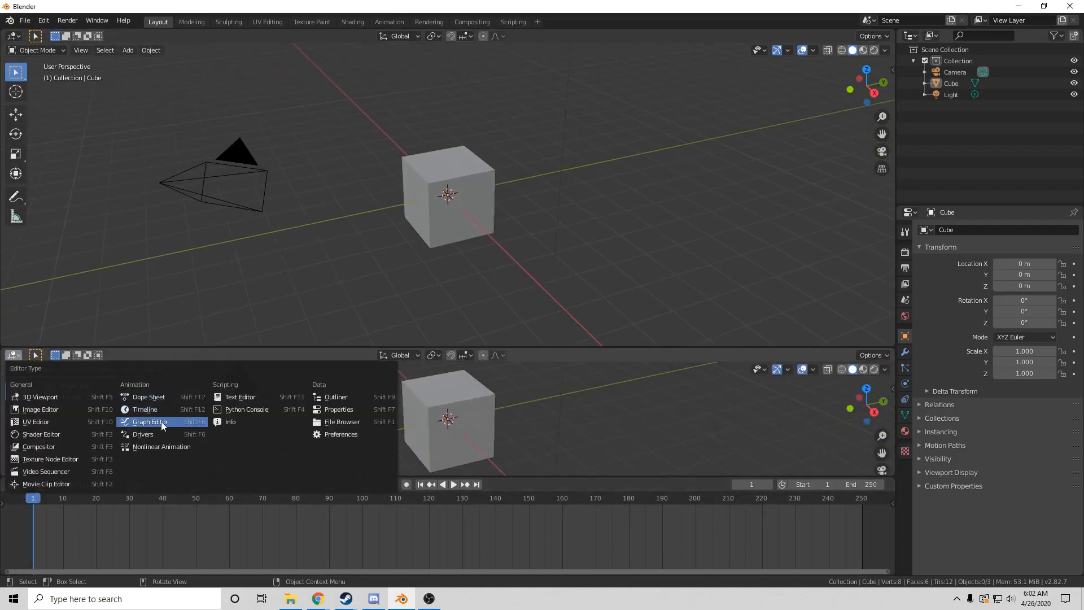
left_click(195, 422)
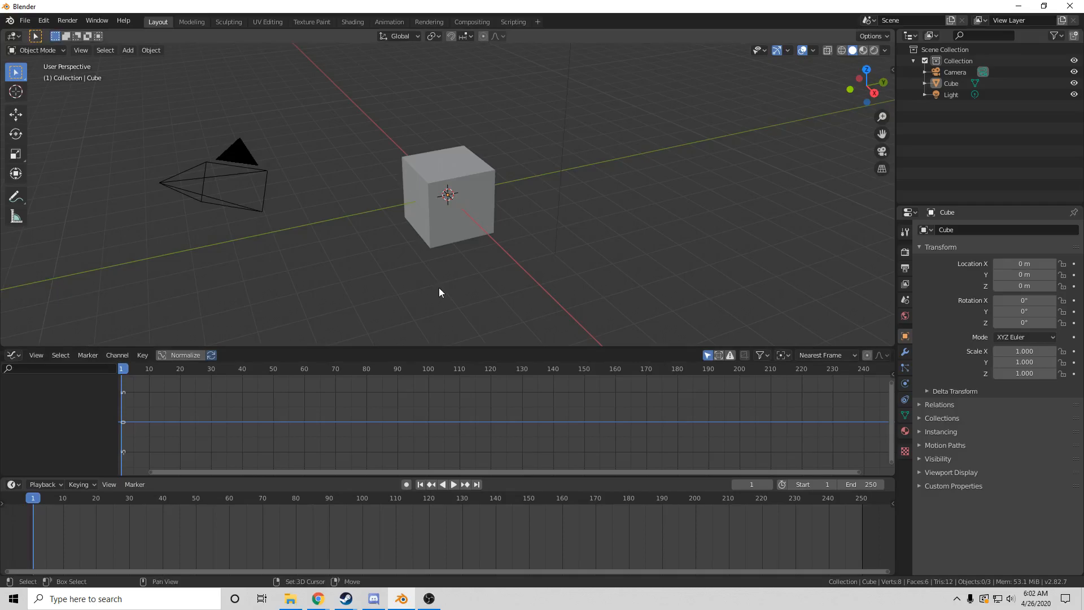
key("shift+a")
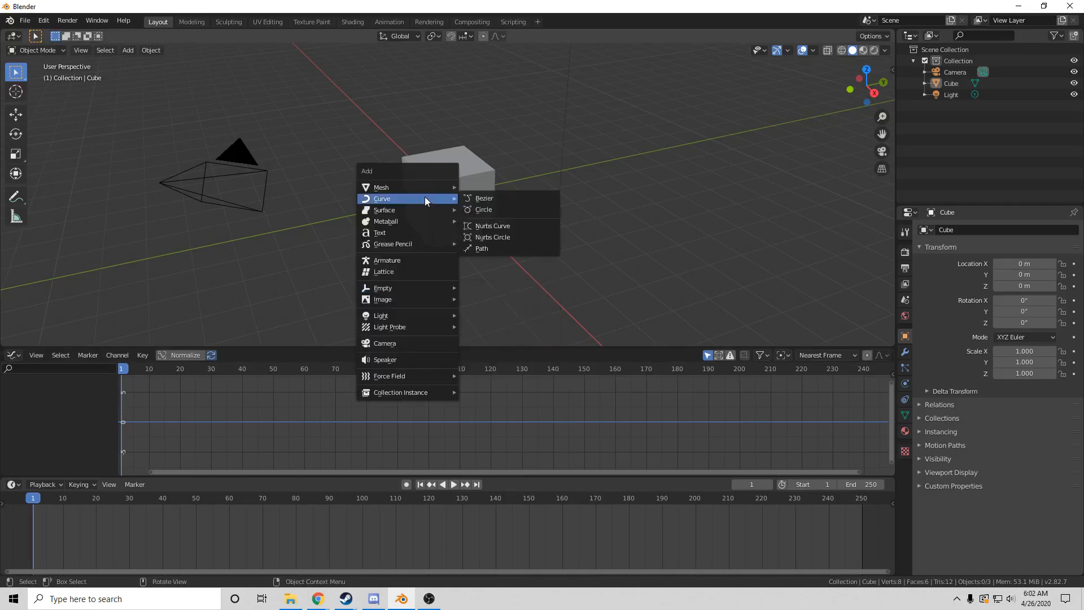
Add a UV sphere and scale it to 2.075
mouse_move(435, 184)
left_click(497, 230)
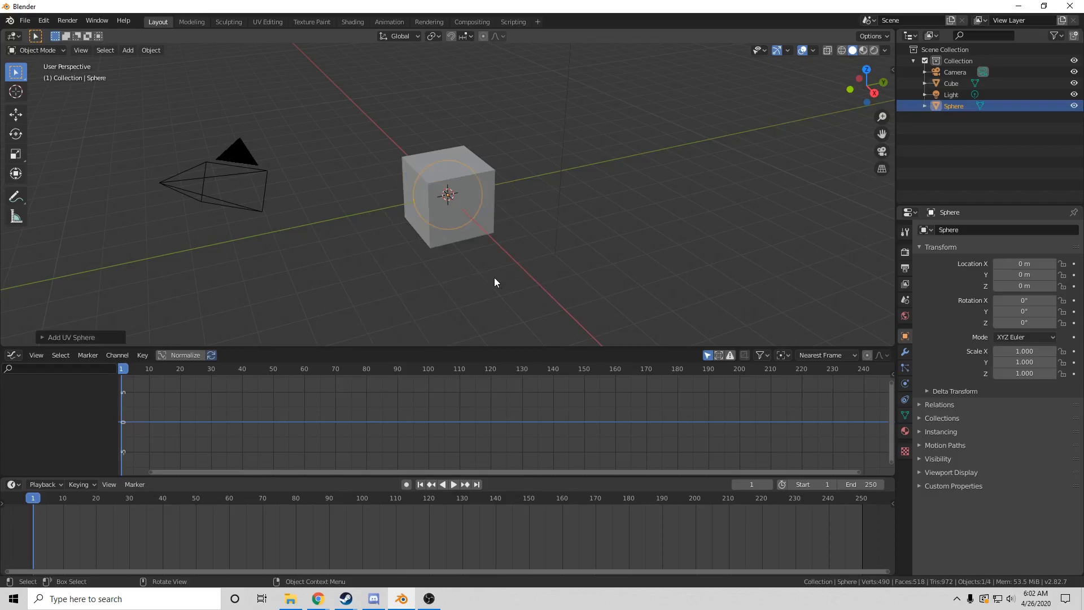
key("s")
left_click(633, 282)
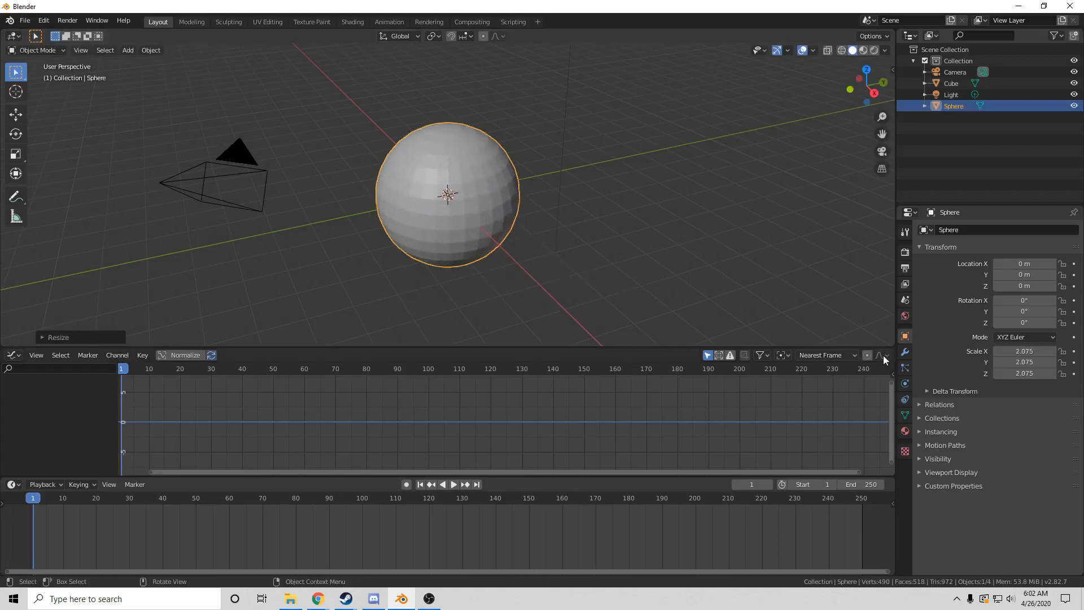
Give the sphere a Shrinkwrap modifier targeting Cube and apply it as a shape key
left_click(905, 352)
left_click(1003, 229)
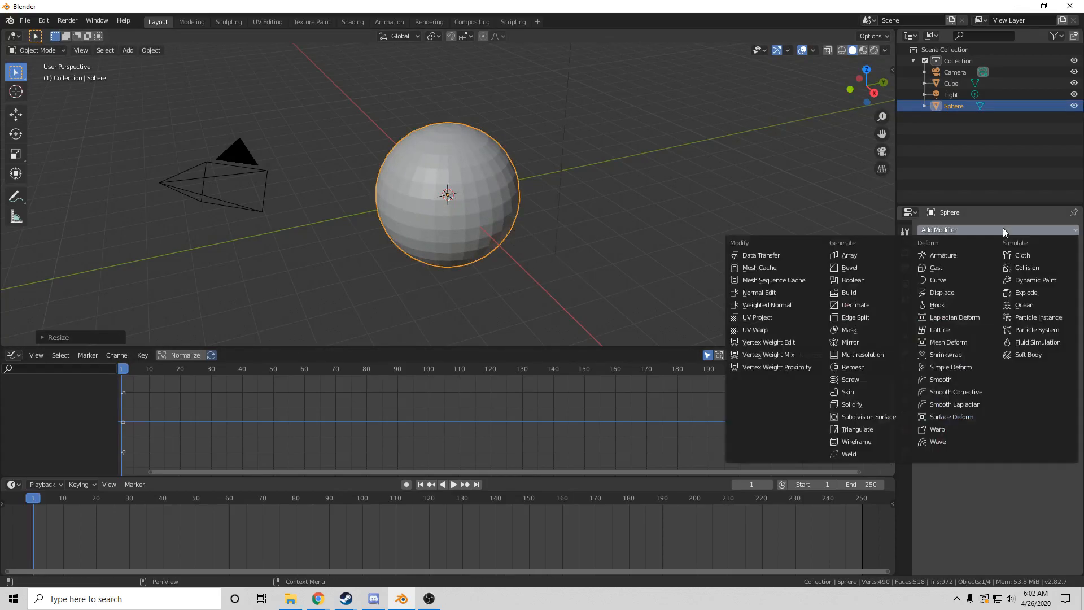
left_click(951, 352)
left_click(990, 292)
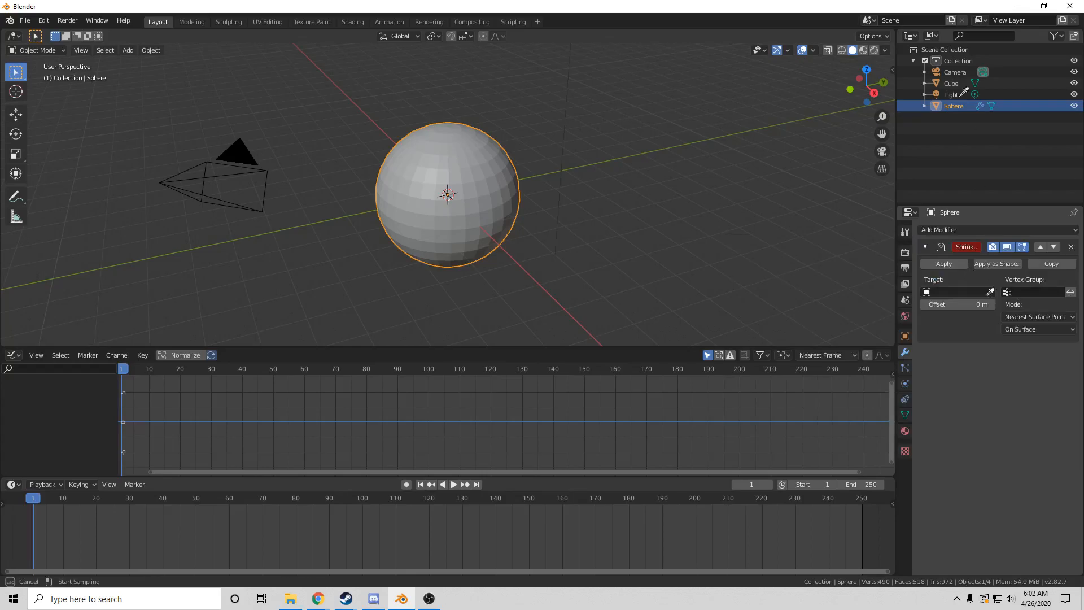
left_click(952, 84)
right_click(568, 293)
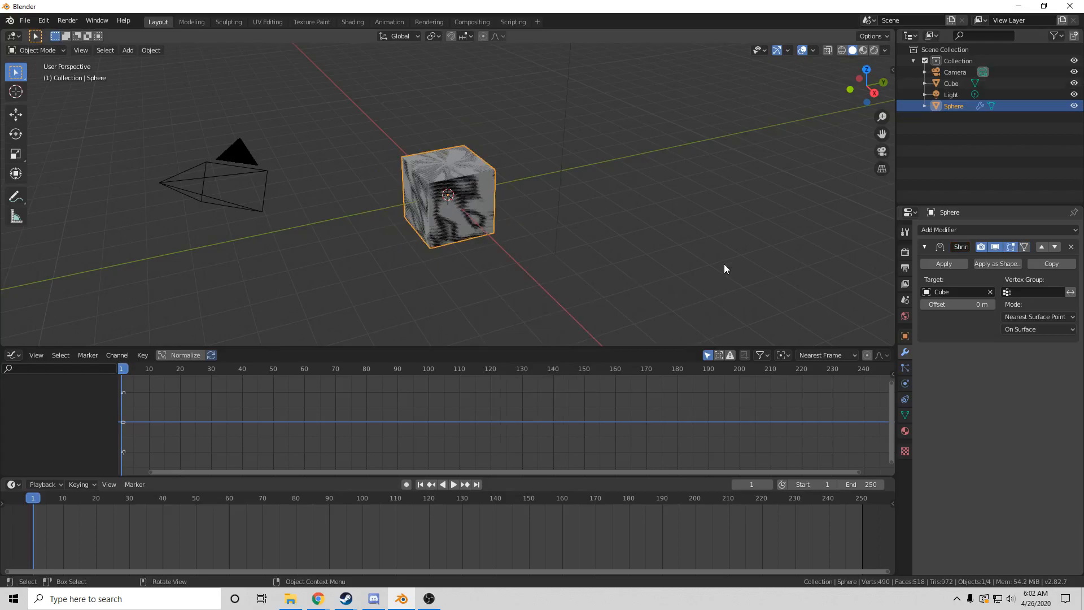
left_click(991, 264)
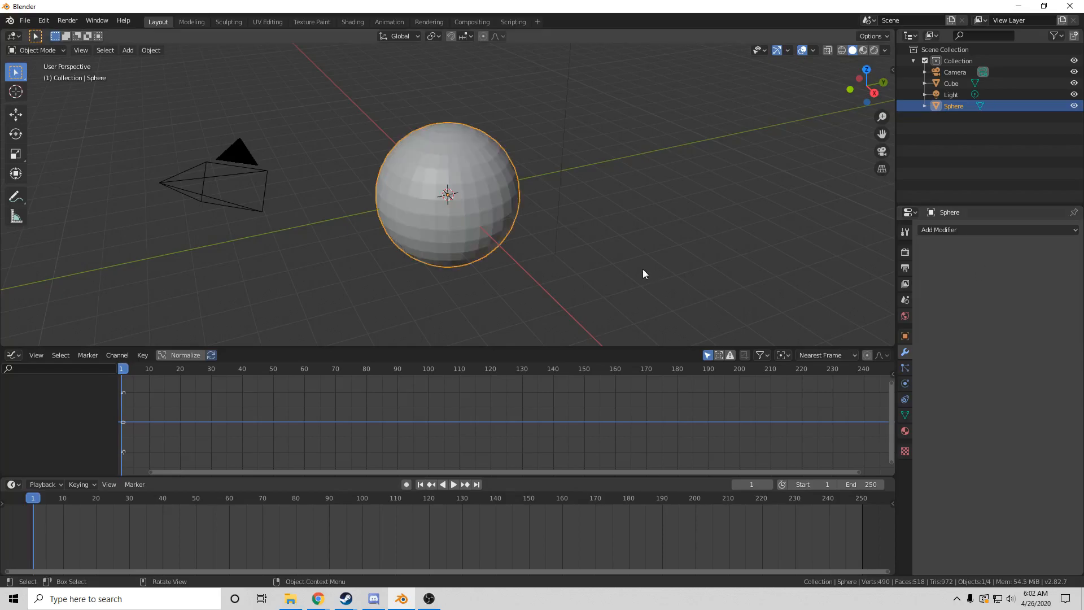
Delete the Cube and reselect the sphere
left_click(956, 80)
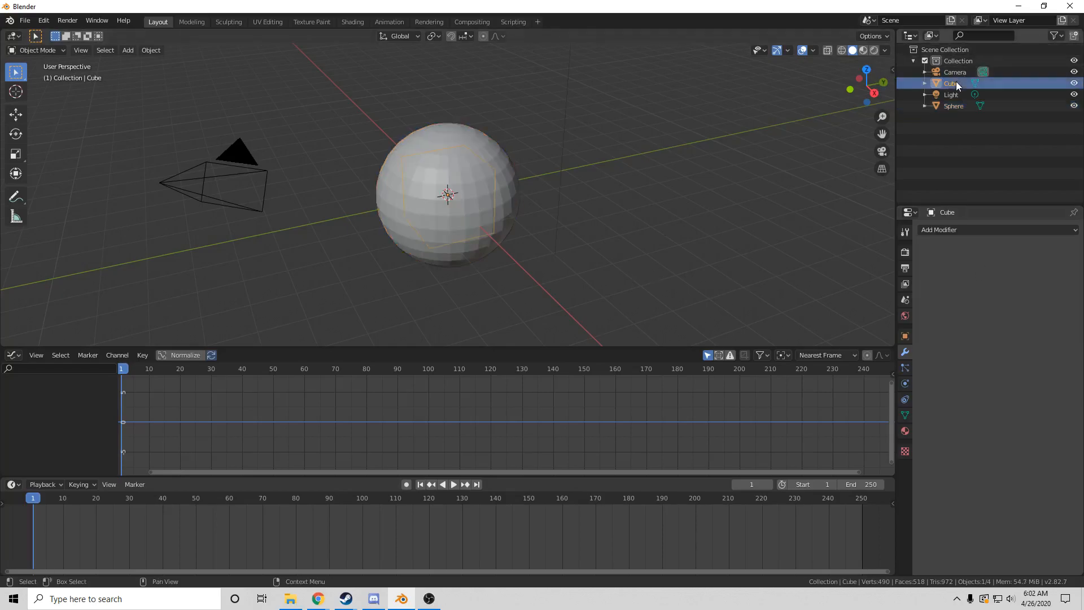
key("x")
left_click(475, 261)
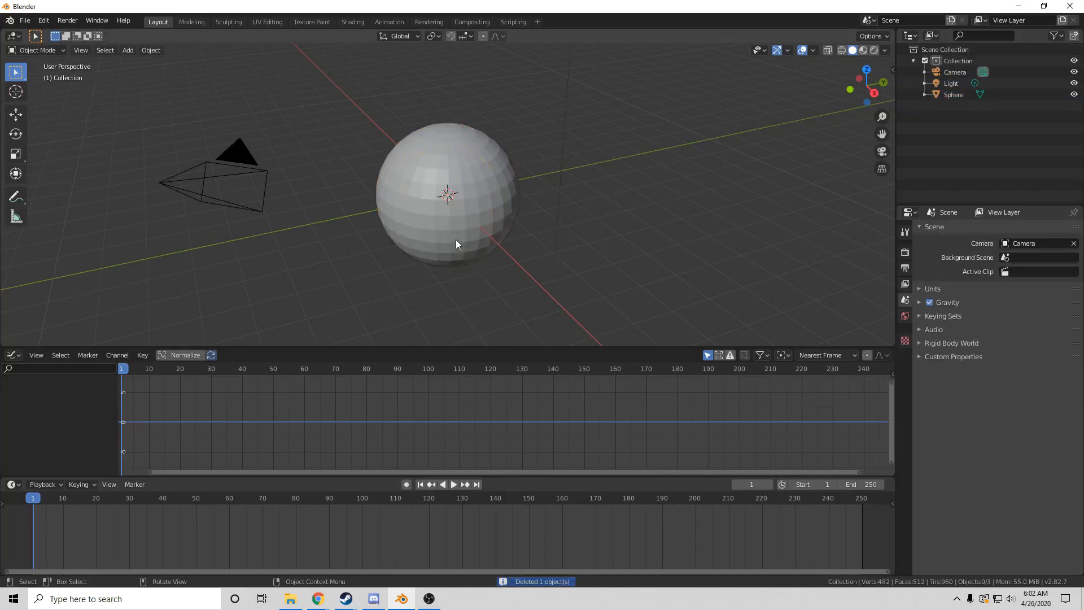
left_click(456, 239)
Insert a keyframe on the Shrinkwrap shape key value at 0.000
left_click(904, 416)
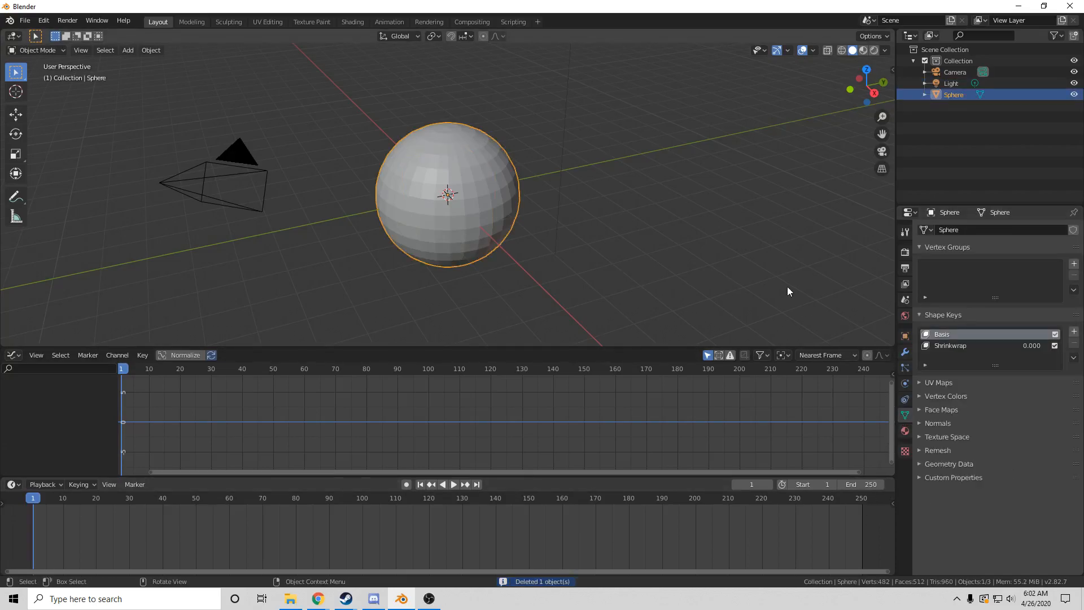
left_click(980, 349)
left_click_drag(1005, 418, 926, 391)
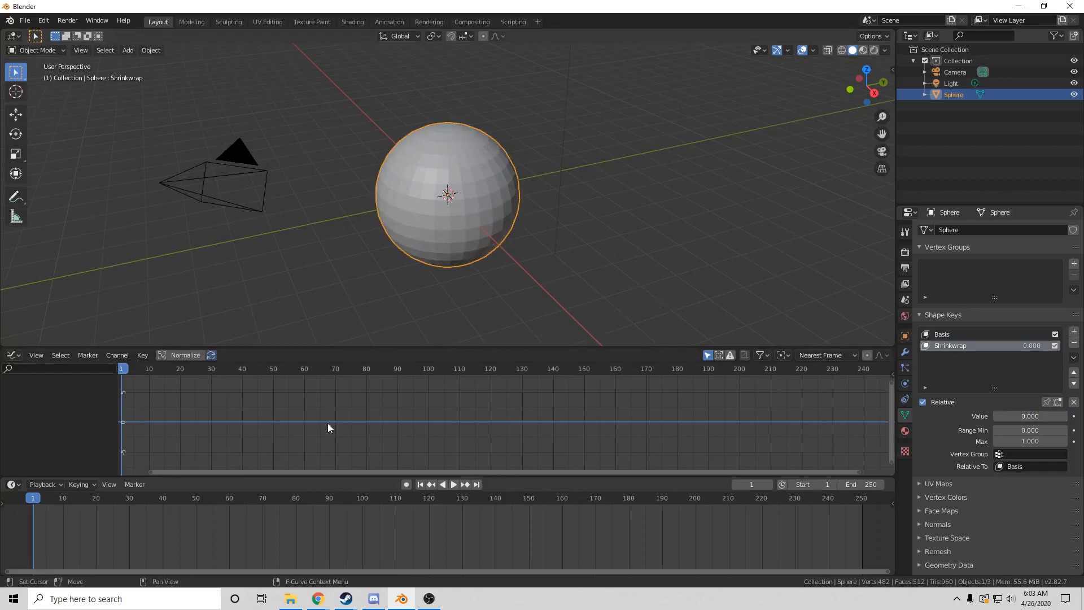
left_click(1074, 416)
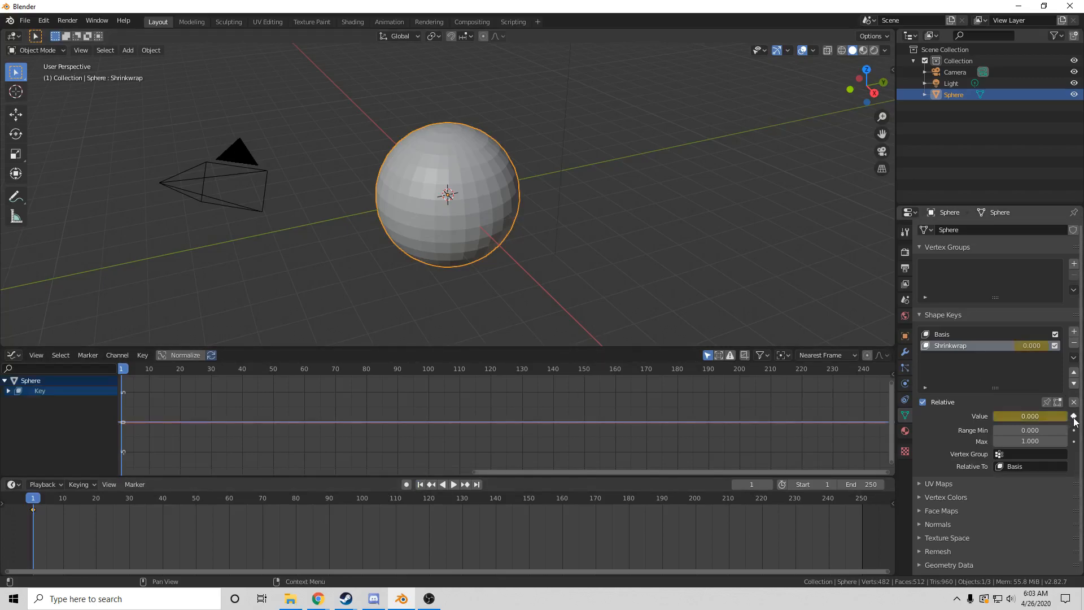
Select the Value (Shrinkwrap) channel in the Graph Editor and open the Key menu
left_click(144, 356)
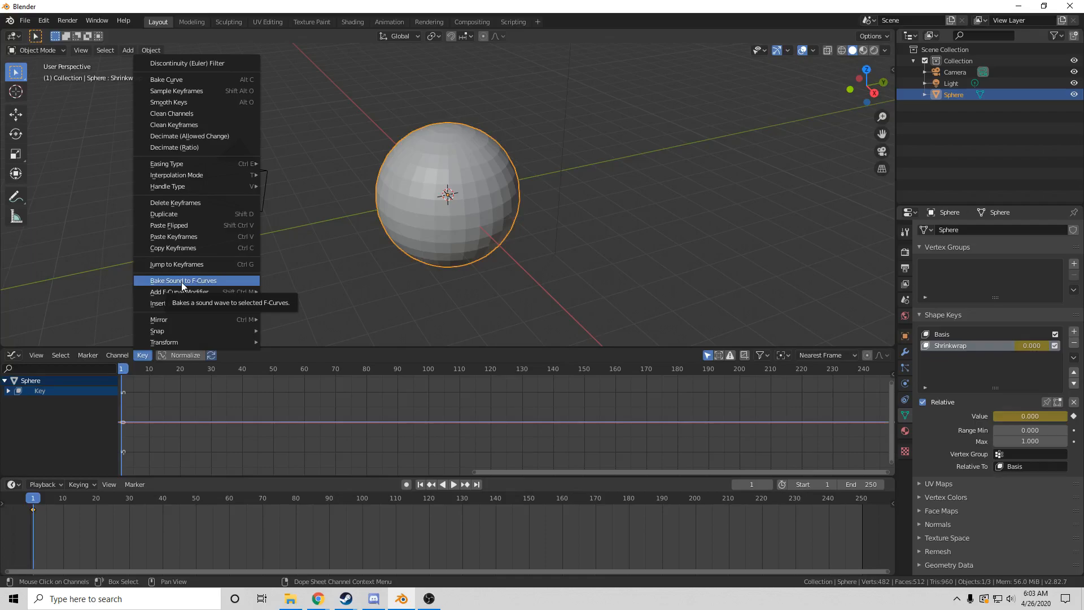
left_click(10, 391)
left_click(129, 411)
left_click(59, 401)
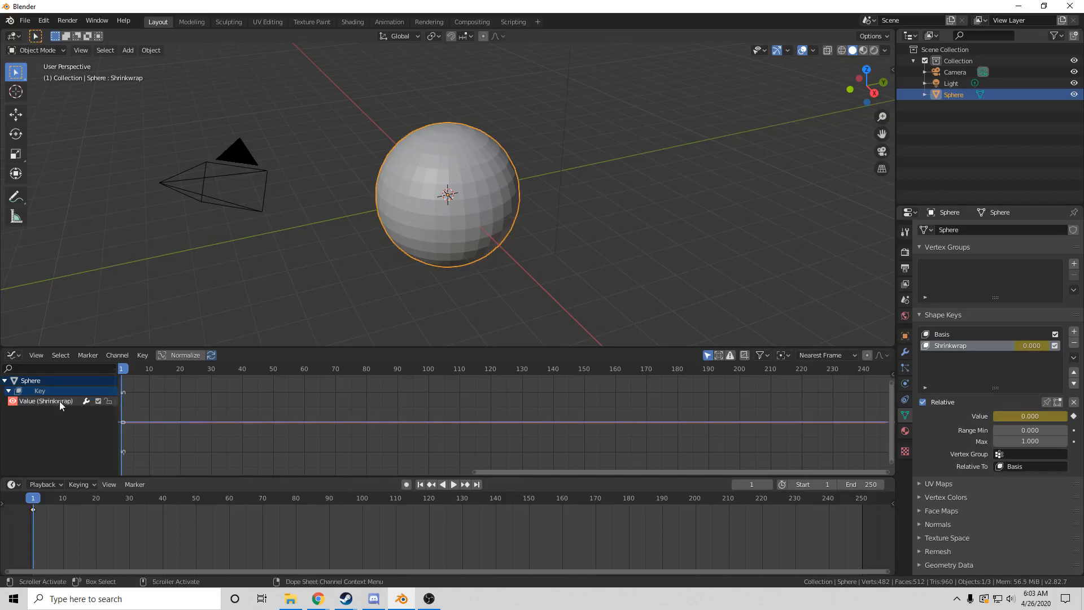
left_click(141, 354)
Bake Music/eeeaaaooo.wav onto the Shrinkwrap value curve with Bake Sound to F-Curves
left_click(208, 281)
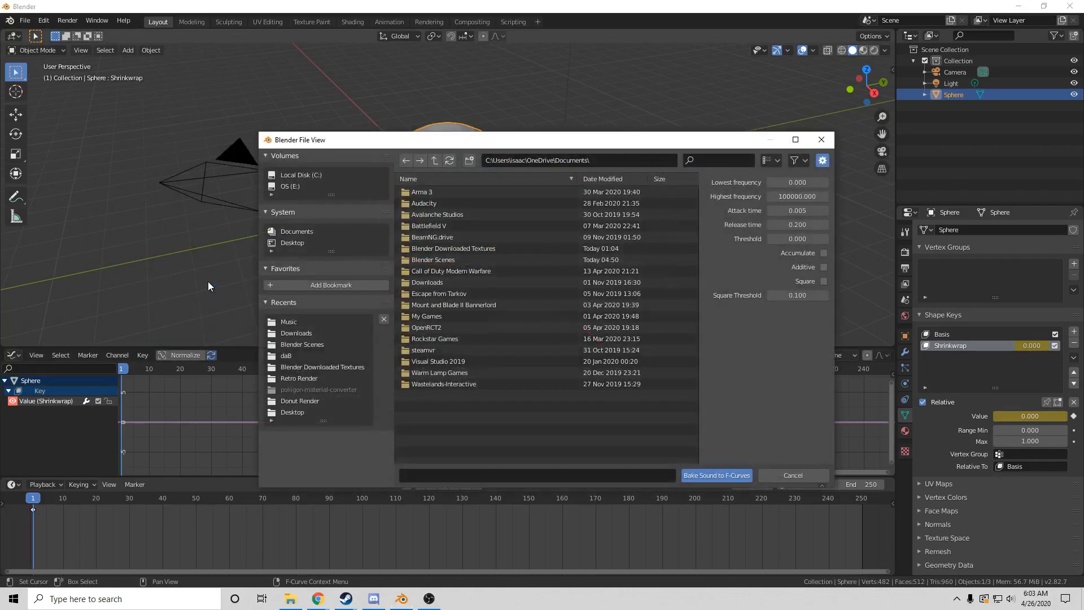
left_click(289, 321)
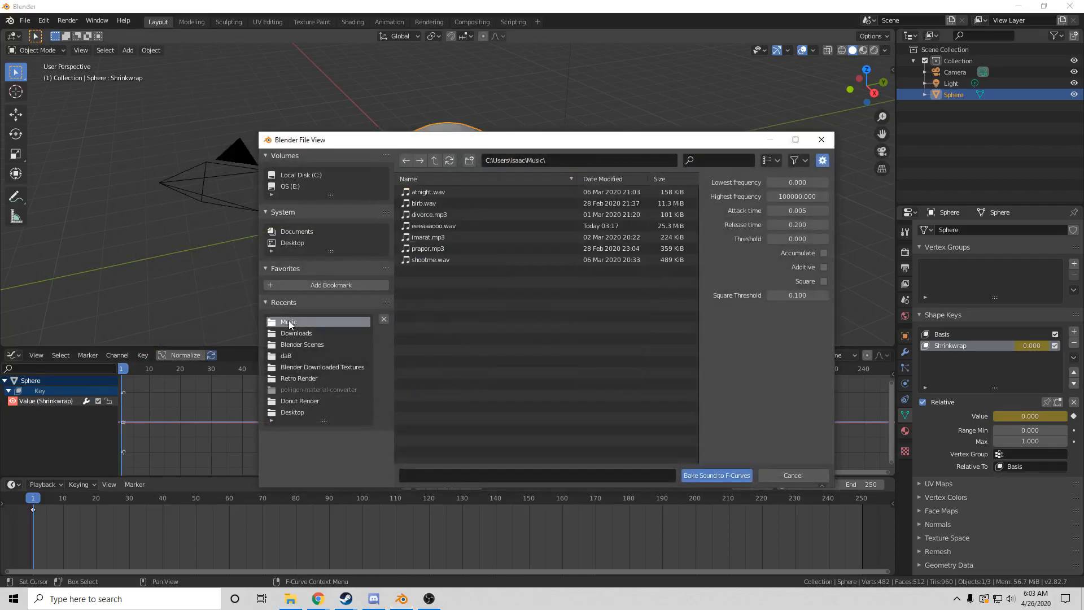
left_click(439, 225)
left_click(716, 476)
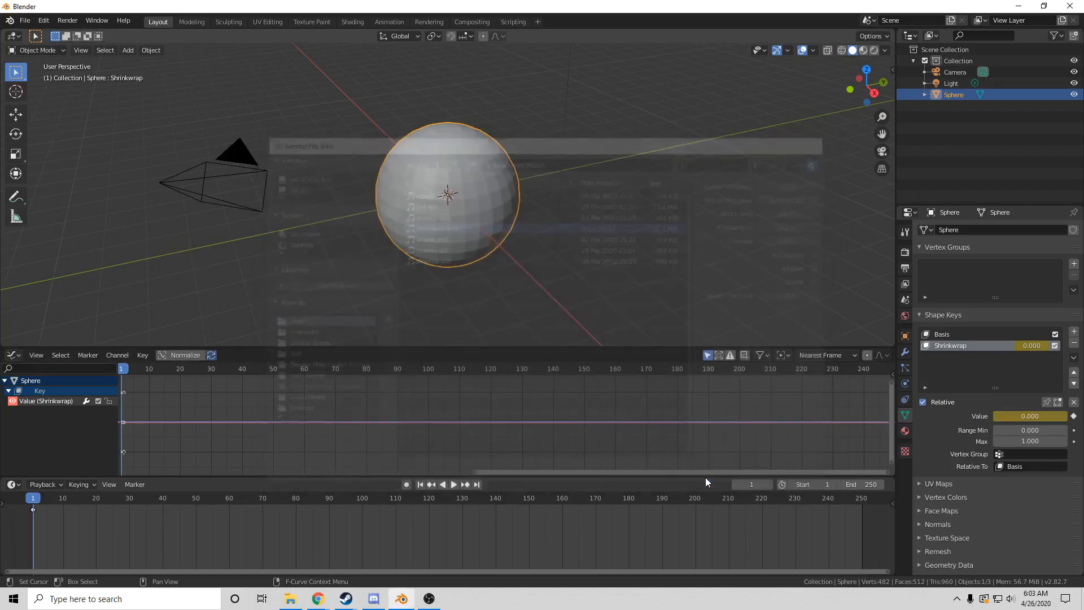
Play the sound-driven animation from frame 1, stop, and return to frame 1
scroll(351, 443, "up", 5)
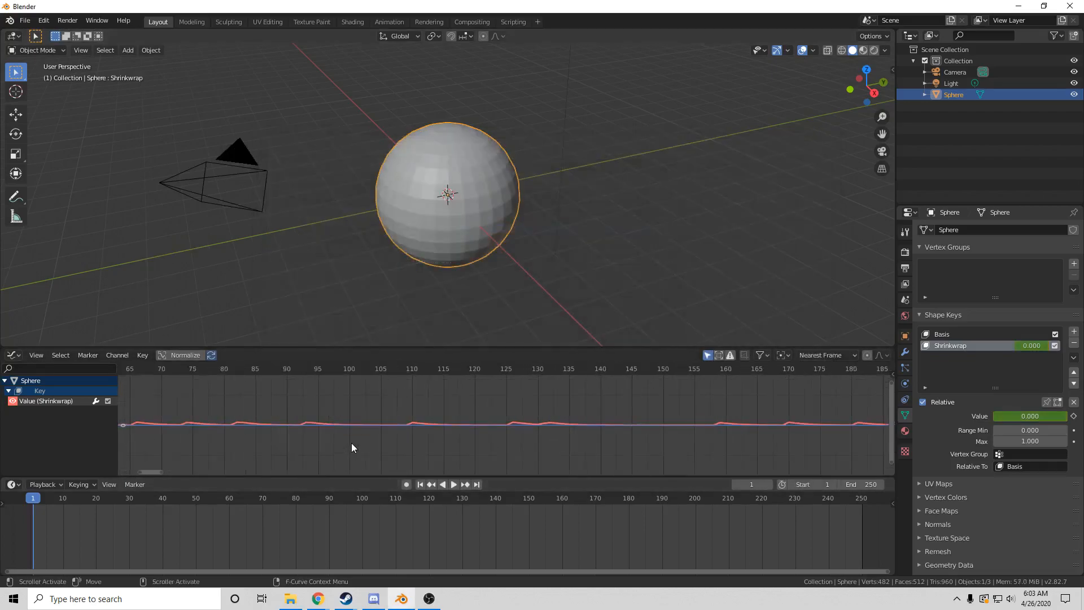
left_click_drag(144, 471, 127, 466)
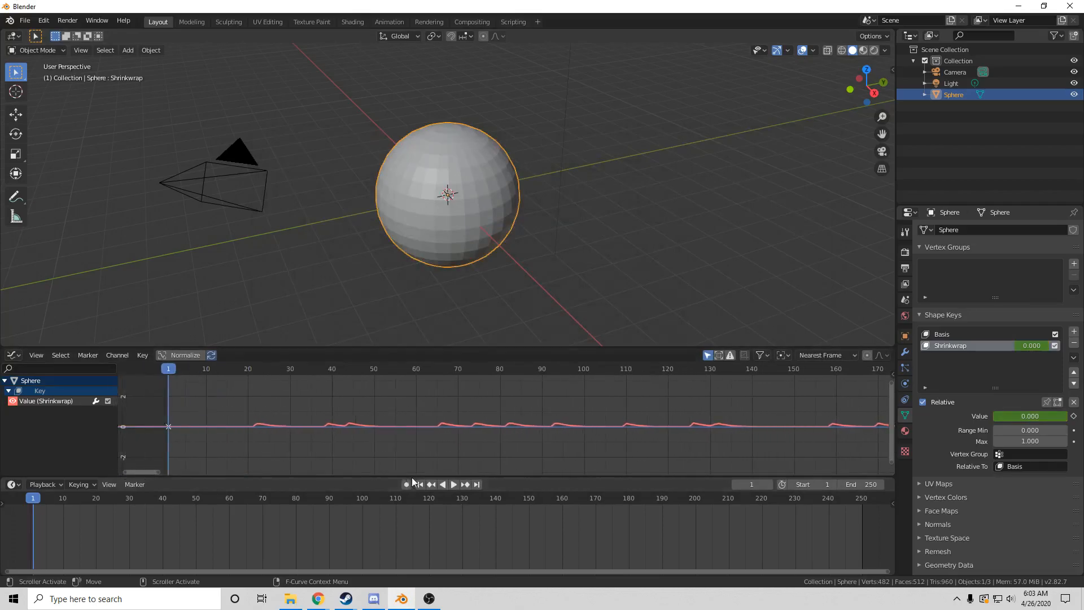
left_click(449, 484)
left_click(451, 487)
left_click(421, 485)
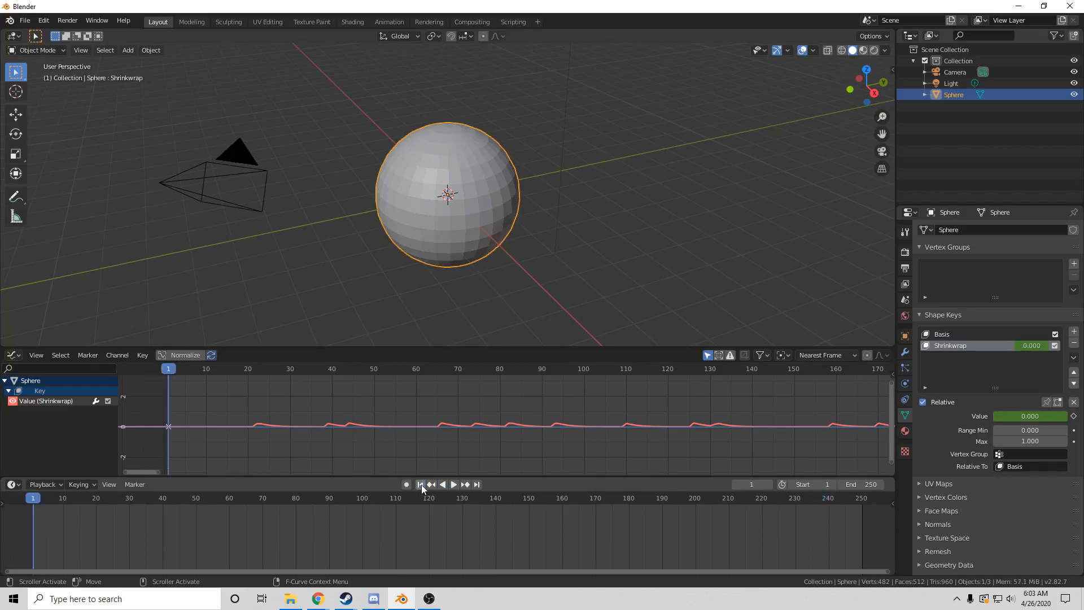
left_click(455, 486)
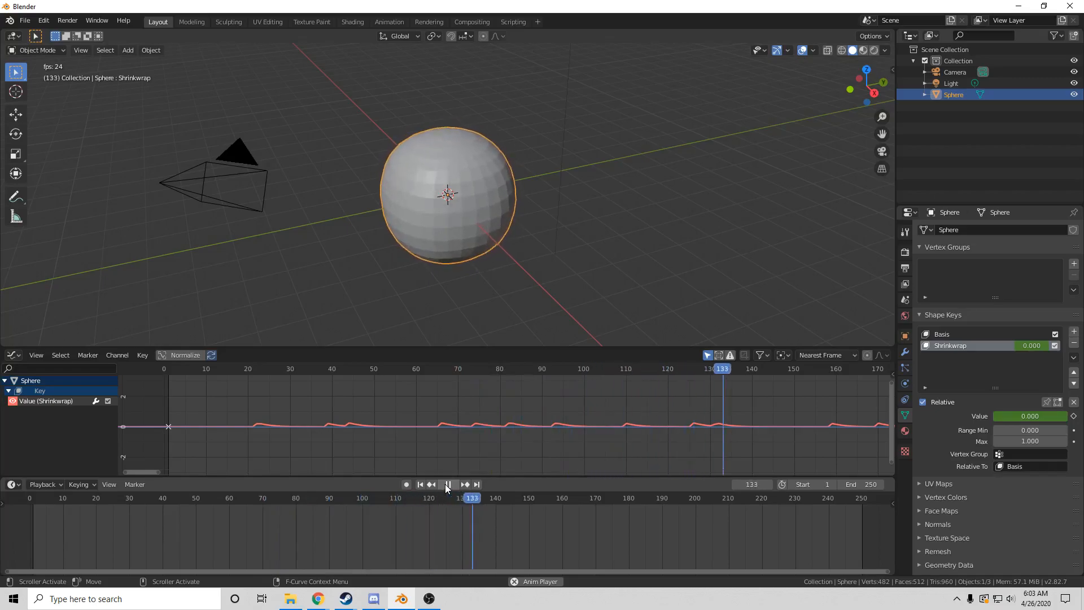
left_click(445, 483)
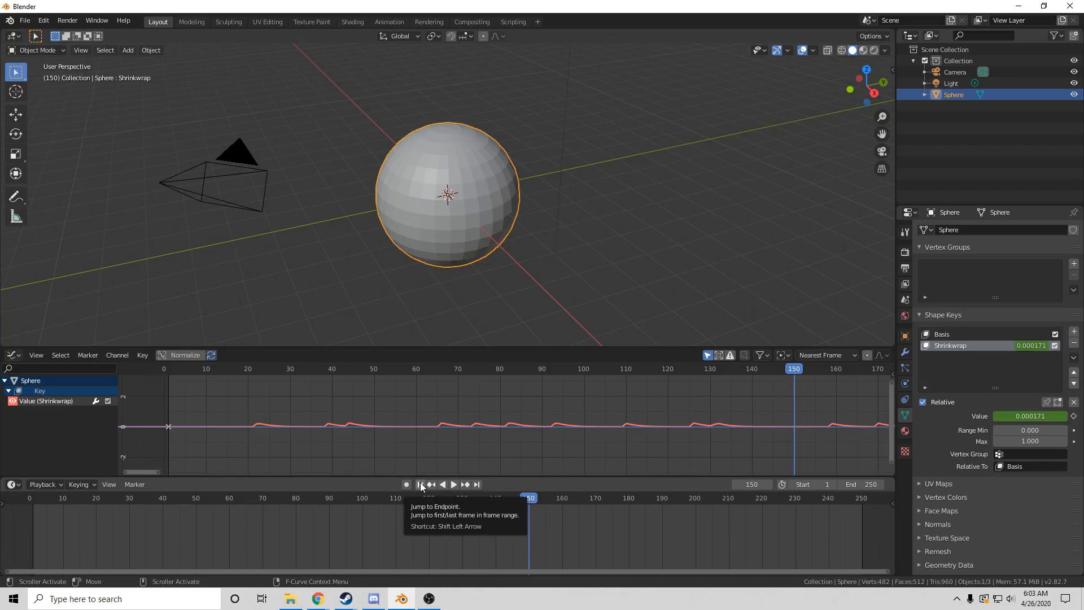
left_click(420, 484)
Move the sphere along the Y axis away from the origin
left_click(348, 278)
left_click(432, 232)
key("g")
key("y")
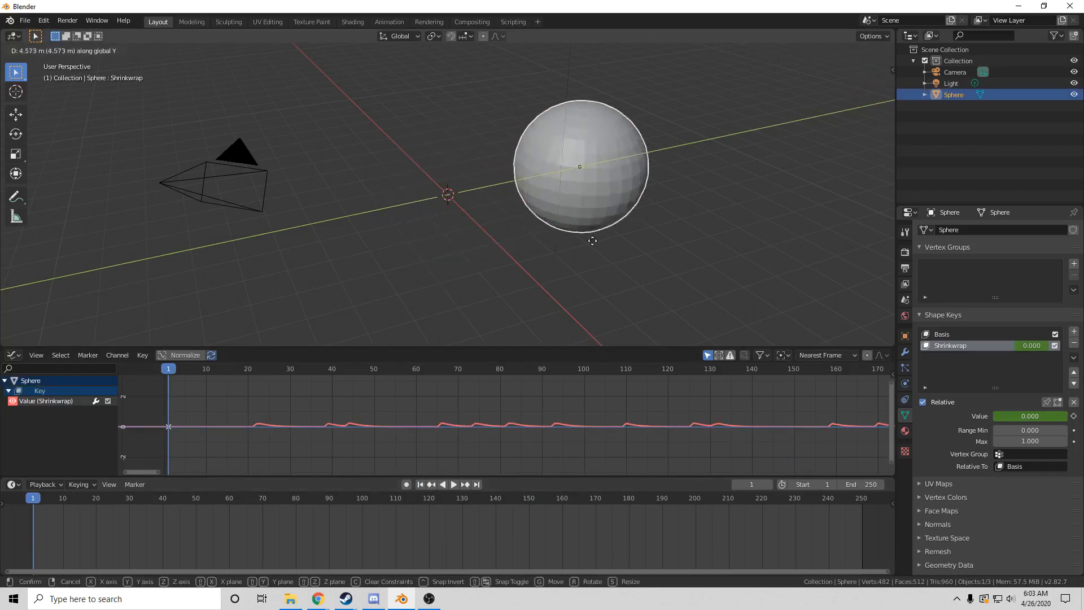
left_click(607, 228)
left_click(373, 268)
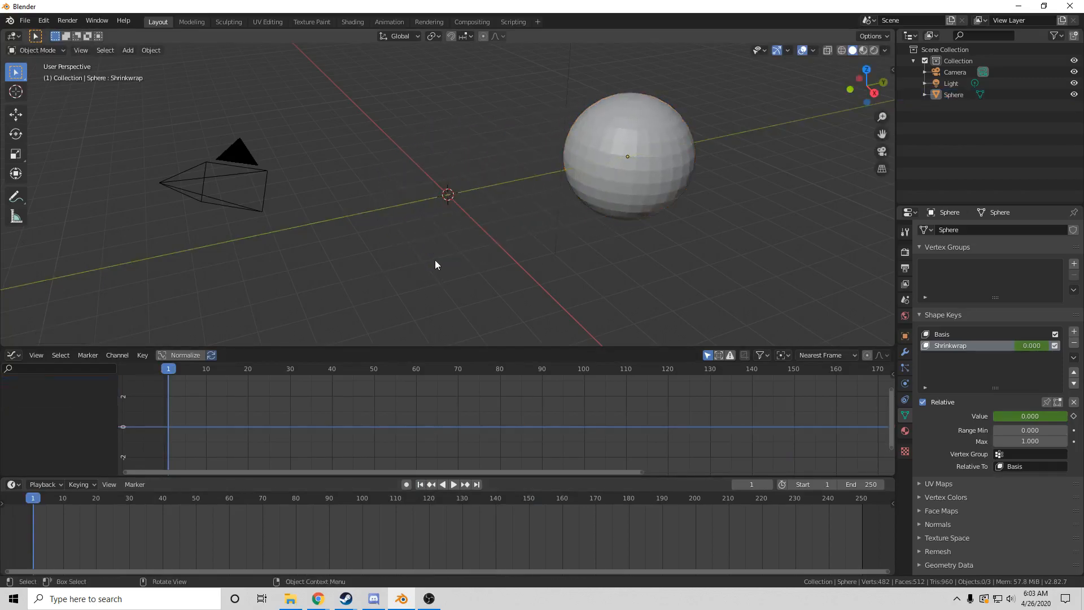
Add a Plain Axes Empty at the origin and show its Object properties
key("shift+a")
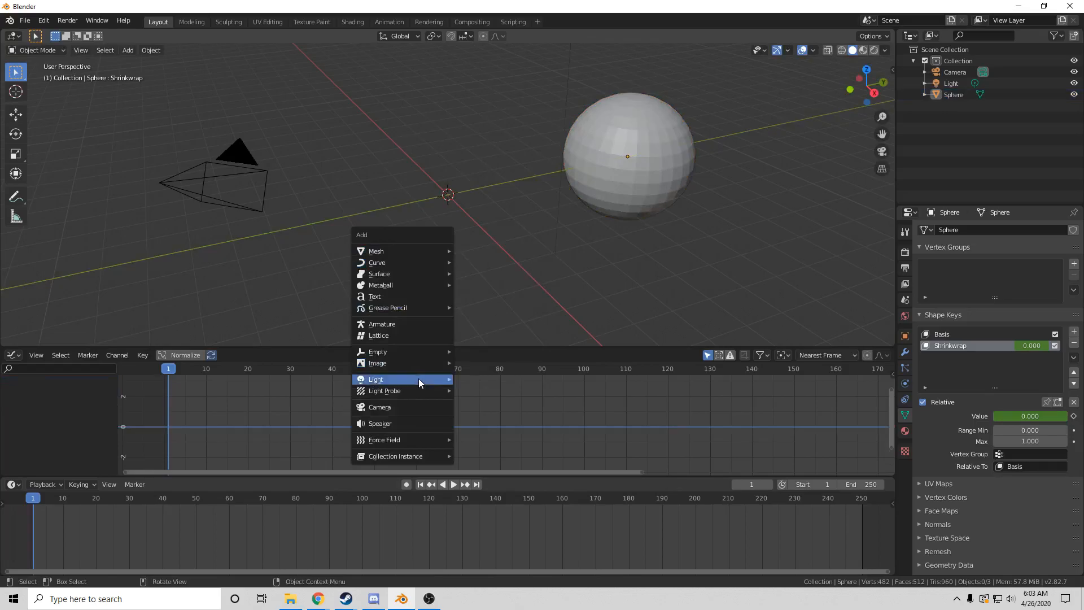
mouse_move(417, 352)
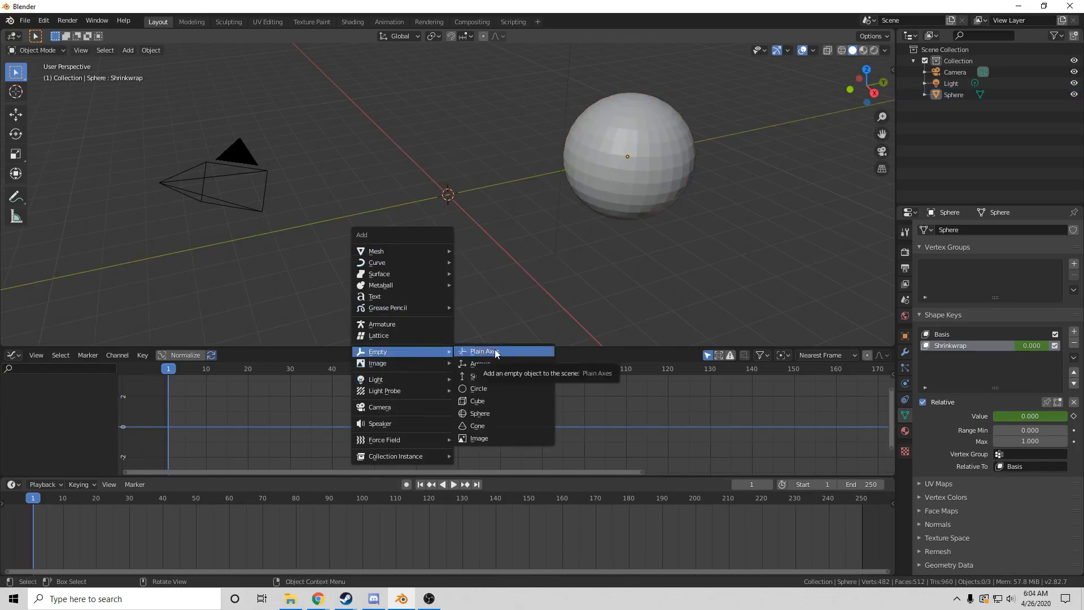
left_click(494, 351)
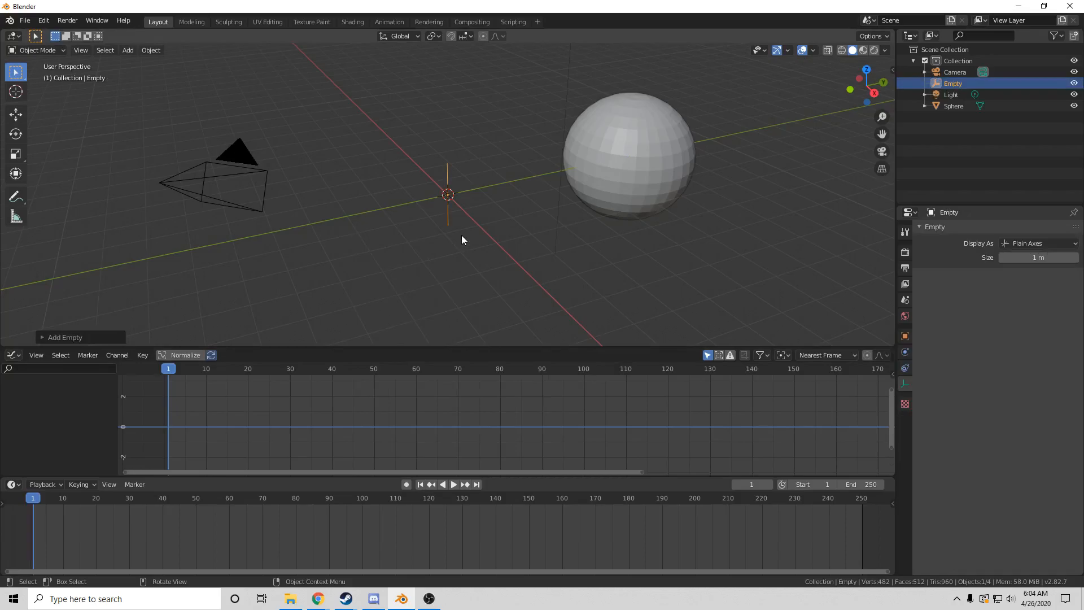
left_click(904, 337)
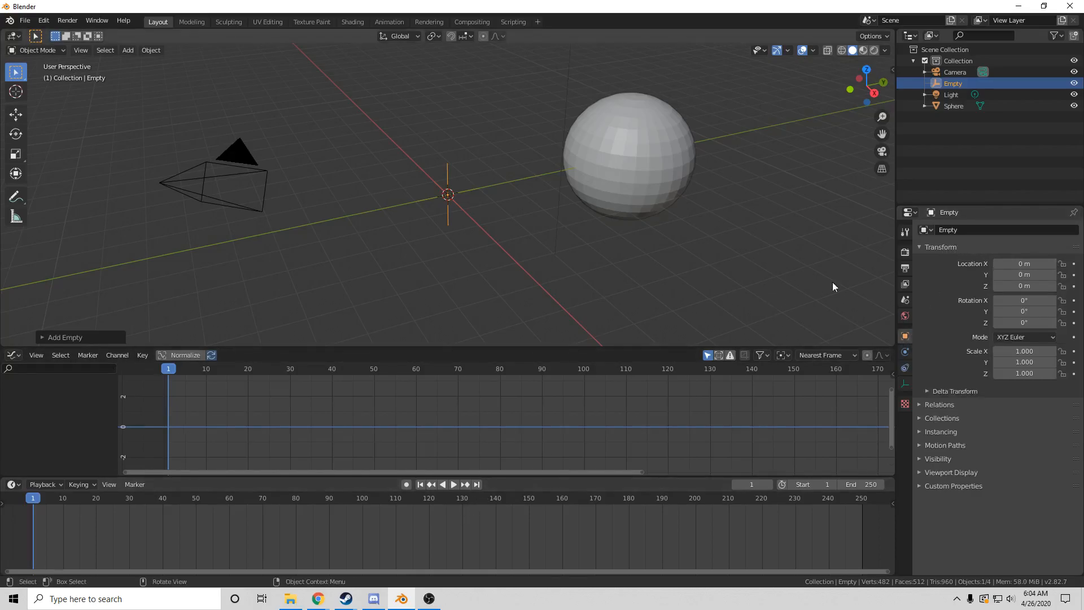
Keyframe the Empty's X Location and bake eeeaaaooo.wav onto that curve
left_click(1075, 264)
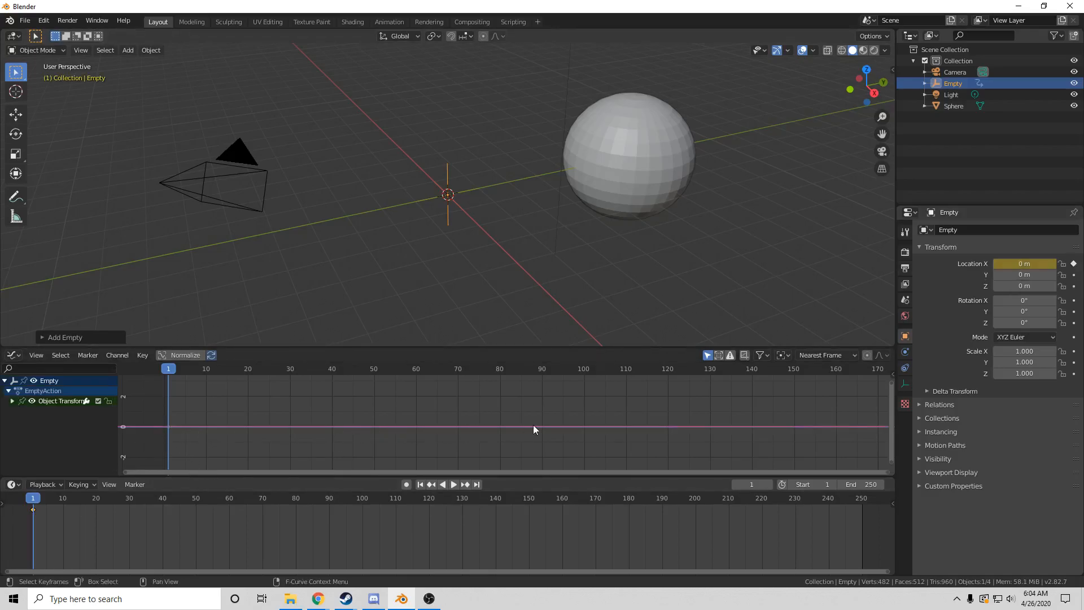
left_click(138, 355)
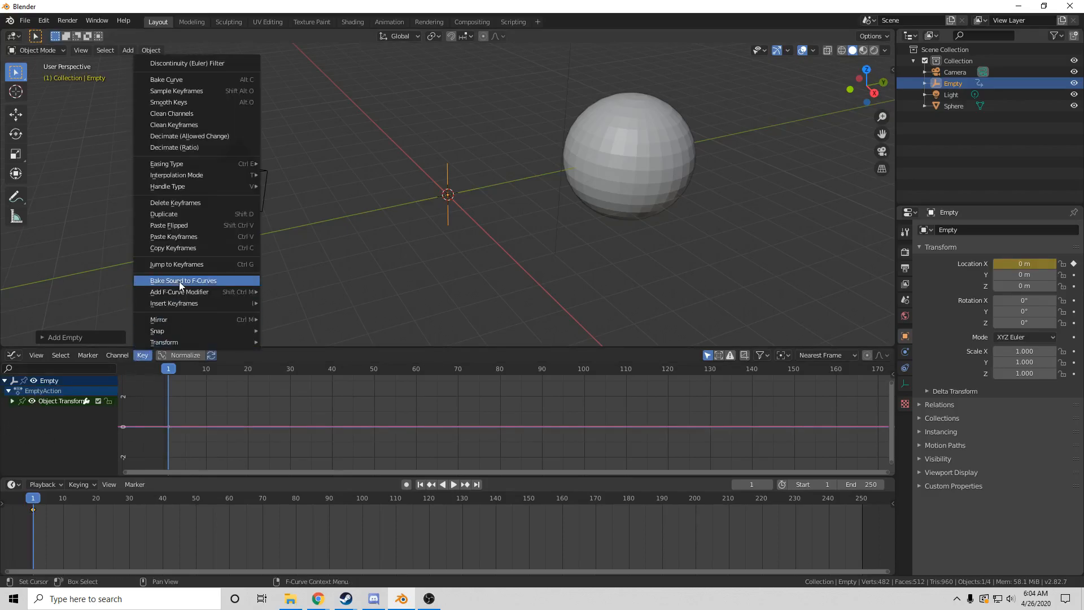
left_click(179, 281)
left_click(471, 226)
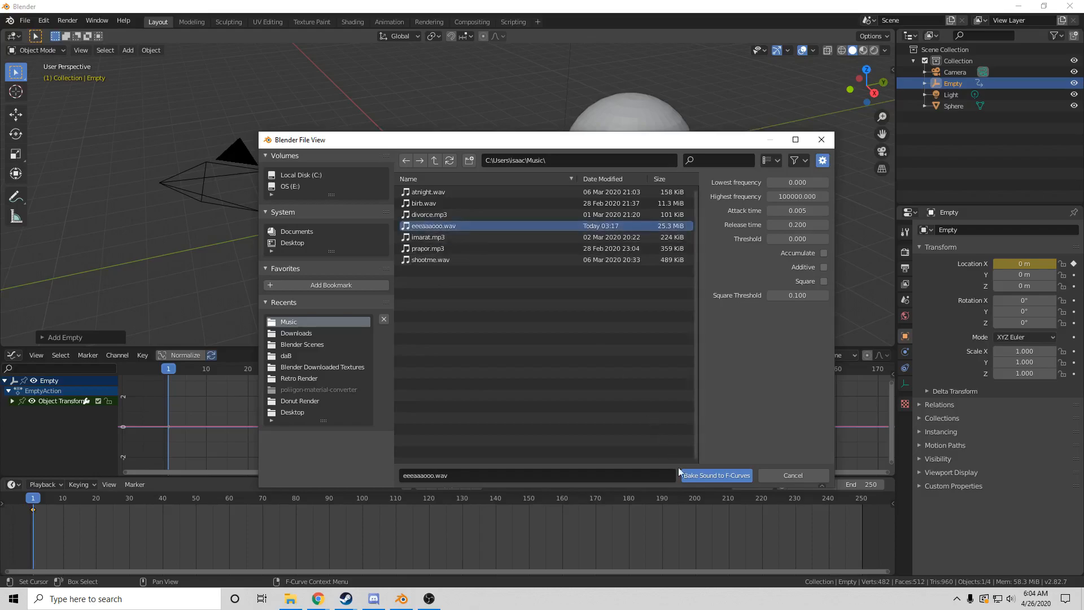
left_click(701, 478)
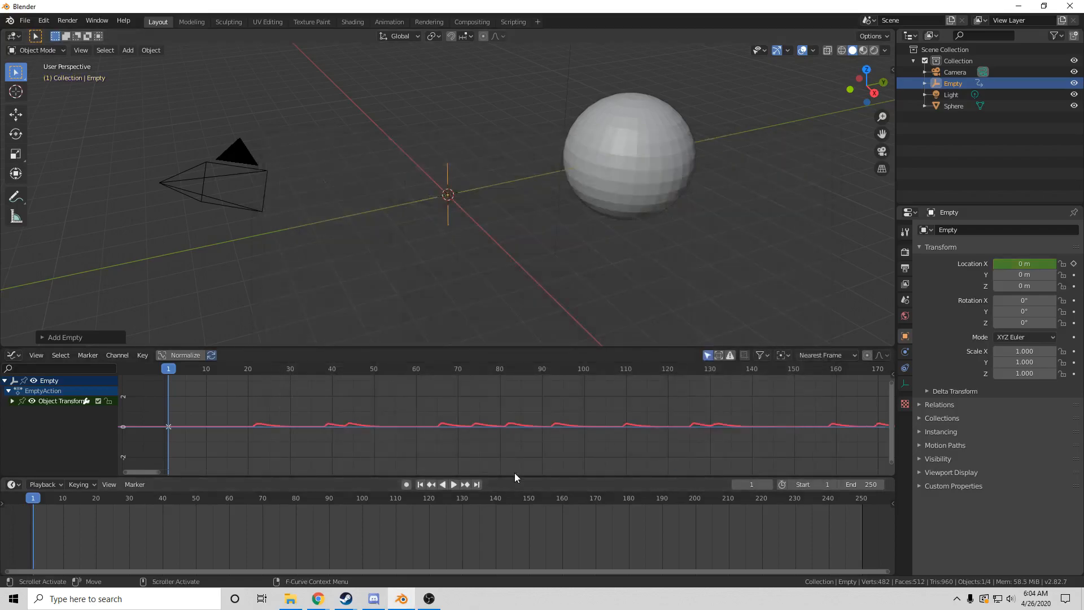
Play back the Empty's baked animation and return to frame 1
left_click(443, 485)
left_click(454, 486)
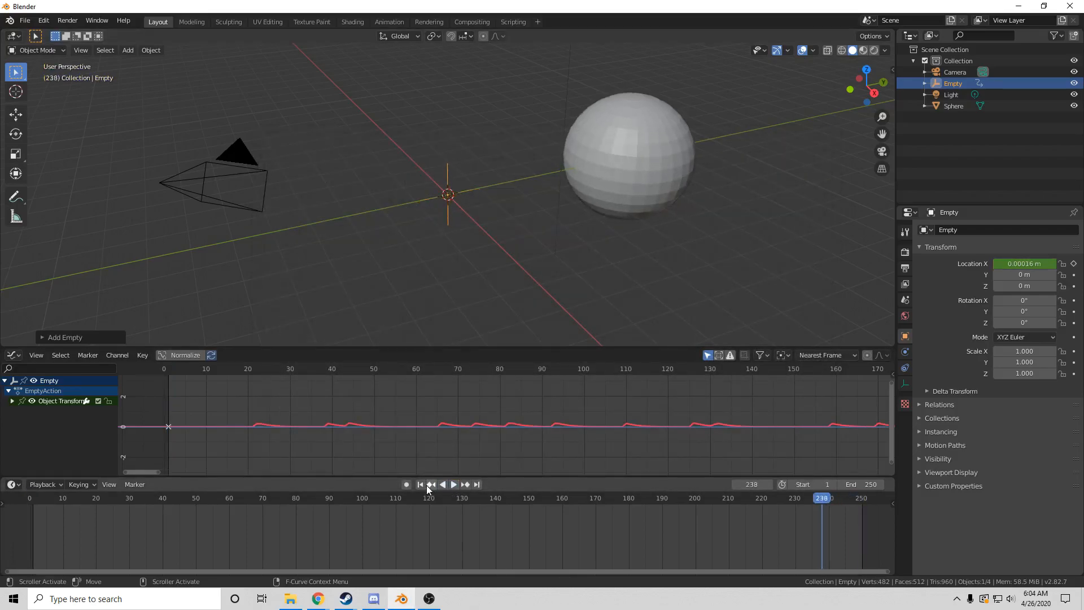
left_click(421, 485)
left_click(452, 484)
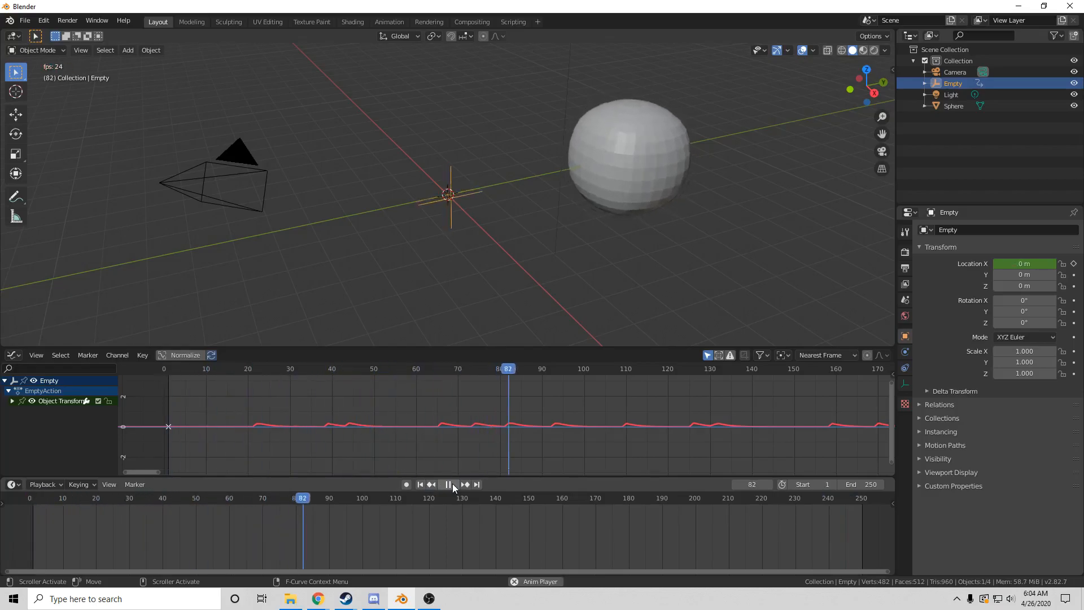
left_click(452, 483)
left_click(420, 485)
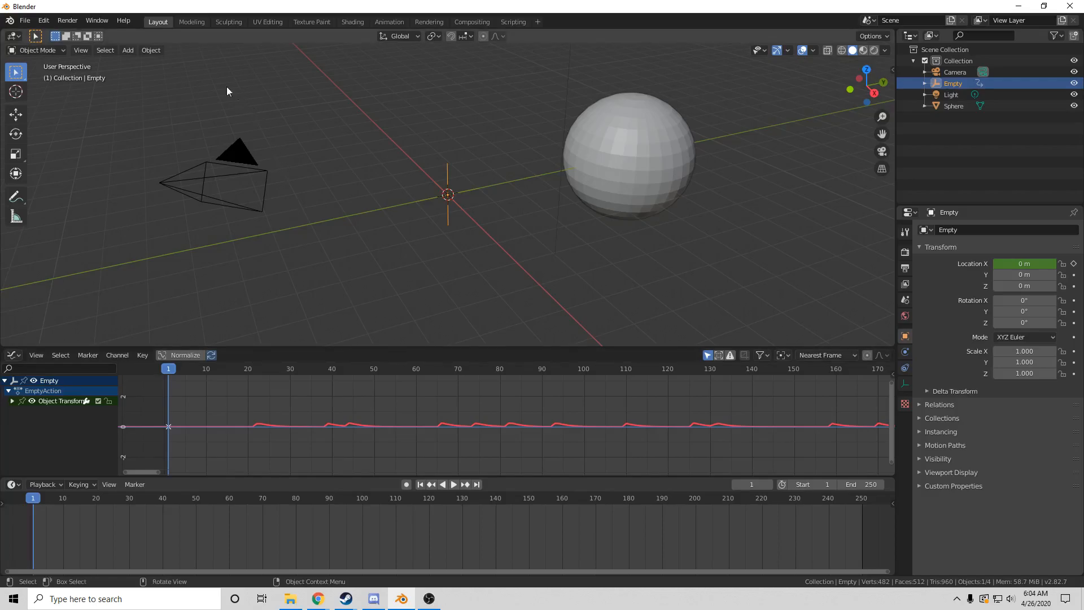
Bake the Empty's action over frames 1–250 with Object bake data
left_click(149, 50)
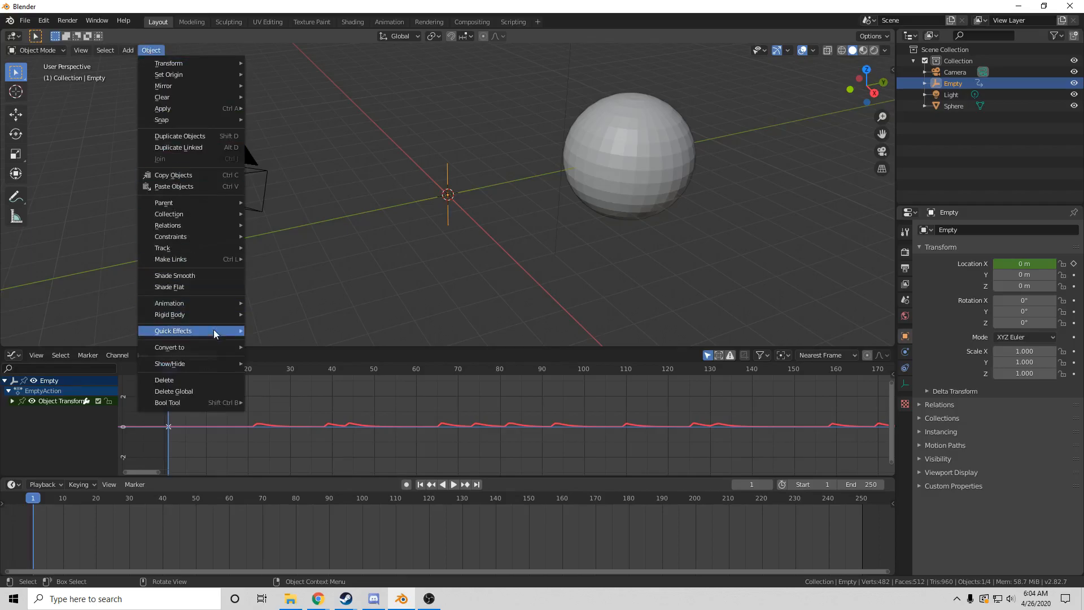
mouse_move(208, 303)
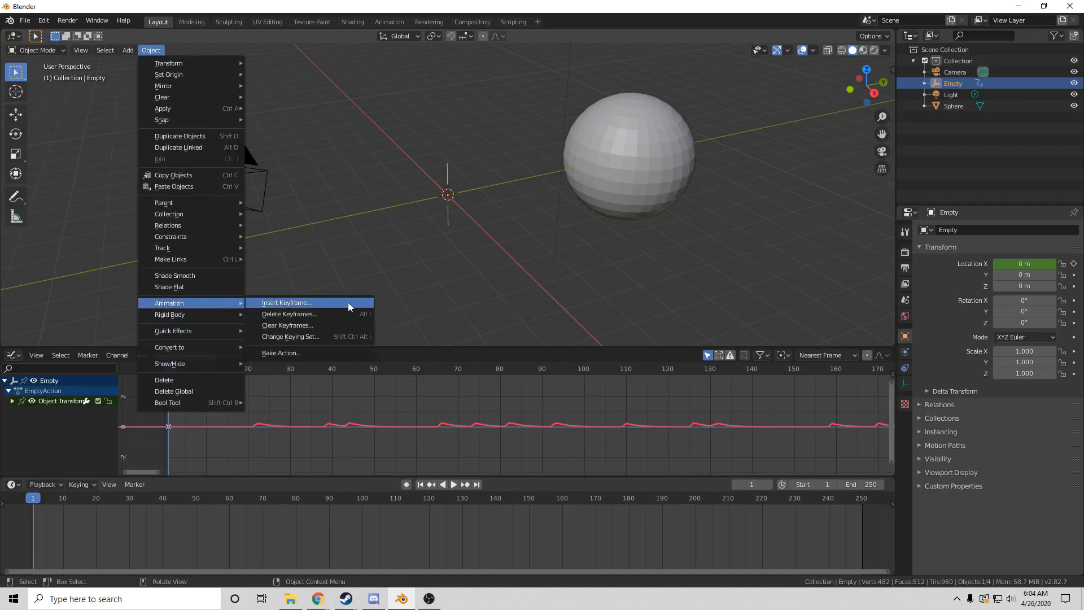
left_click(324, 352)
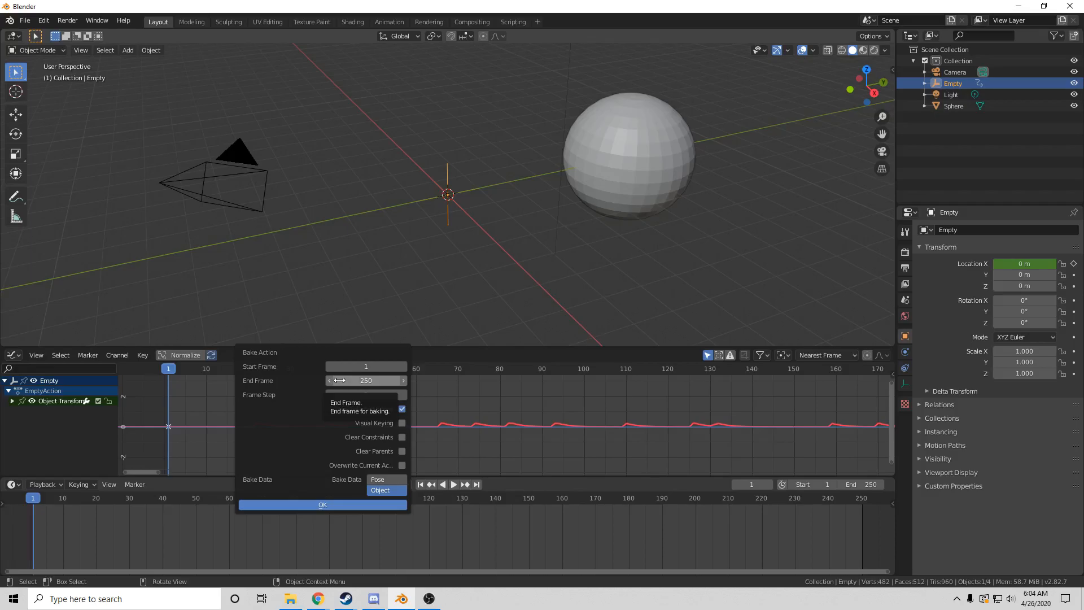
left_click(330, 504)
Copy the X Location keyframes from the Empty's Action Bake, then select the sphere
scroll(226, 456, "up", 2)
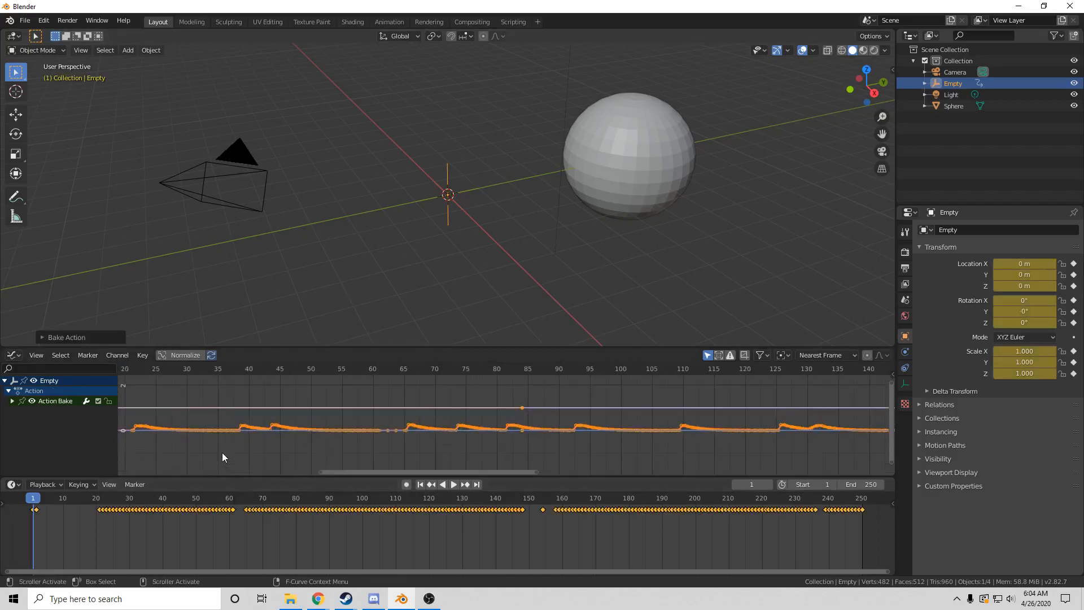
left_click_drag(362, 473, 282, 479)
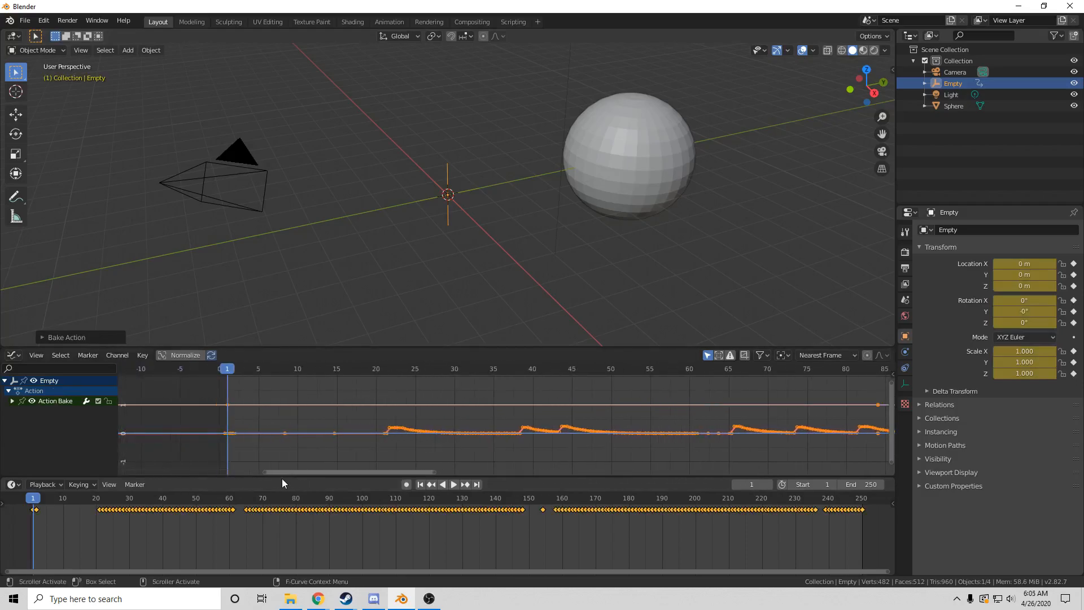
scroll(336, 455, "up", 1)
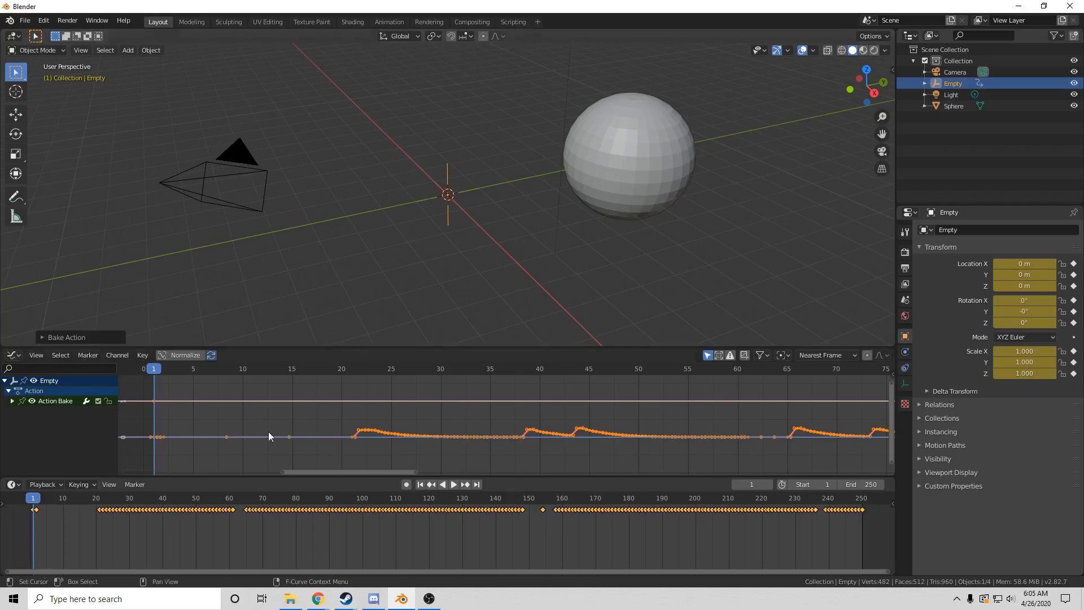
left_click(13, 400)
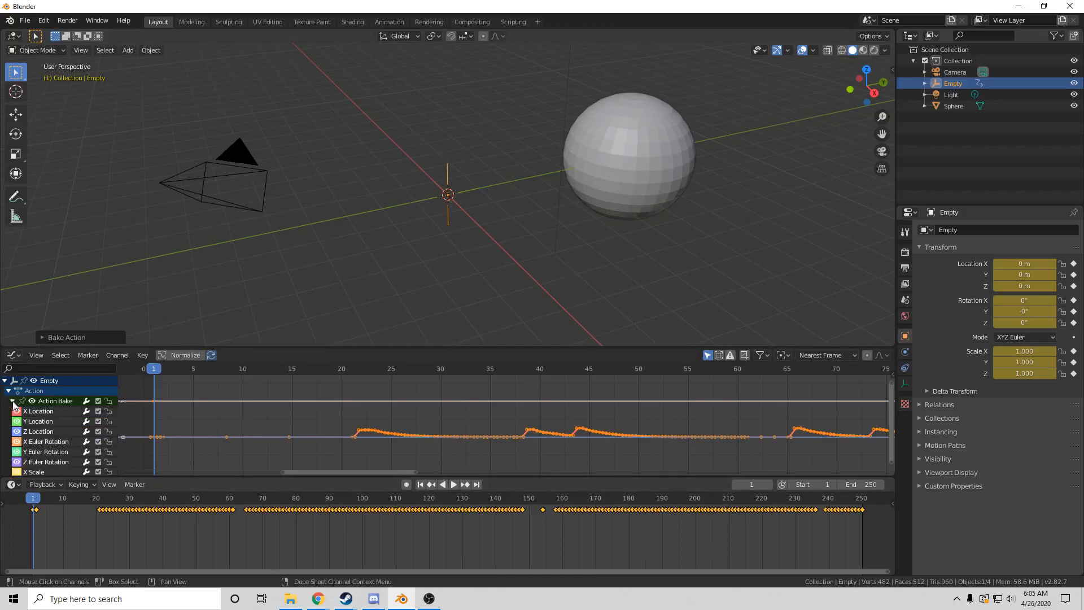
left_click(45, 410)
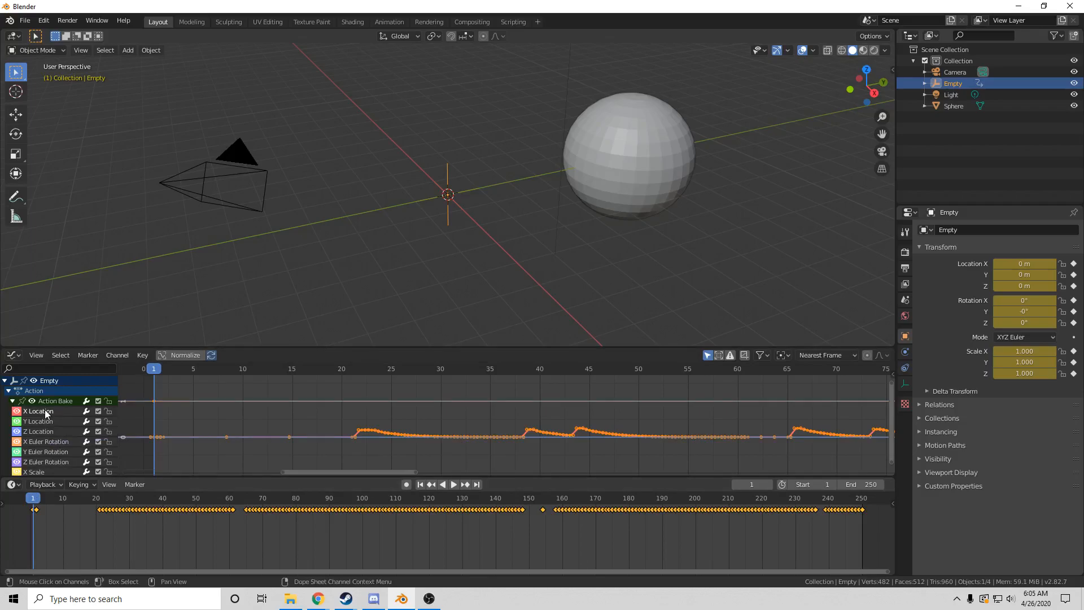
right_click(272, 411)
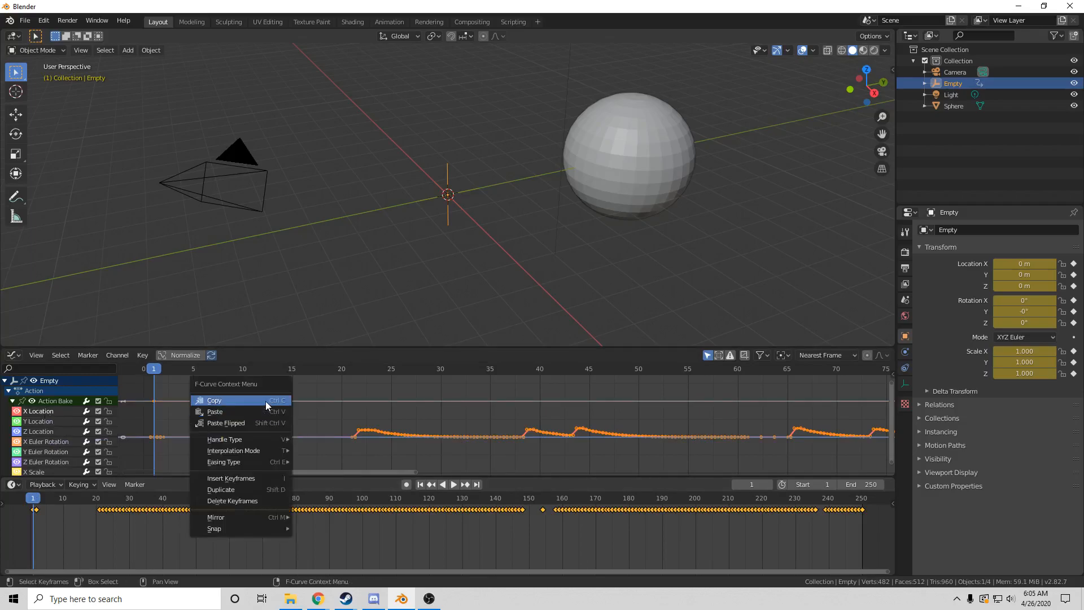
left_click(266, 401)
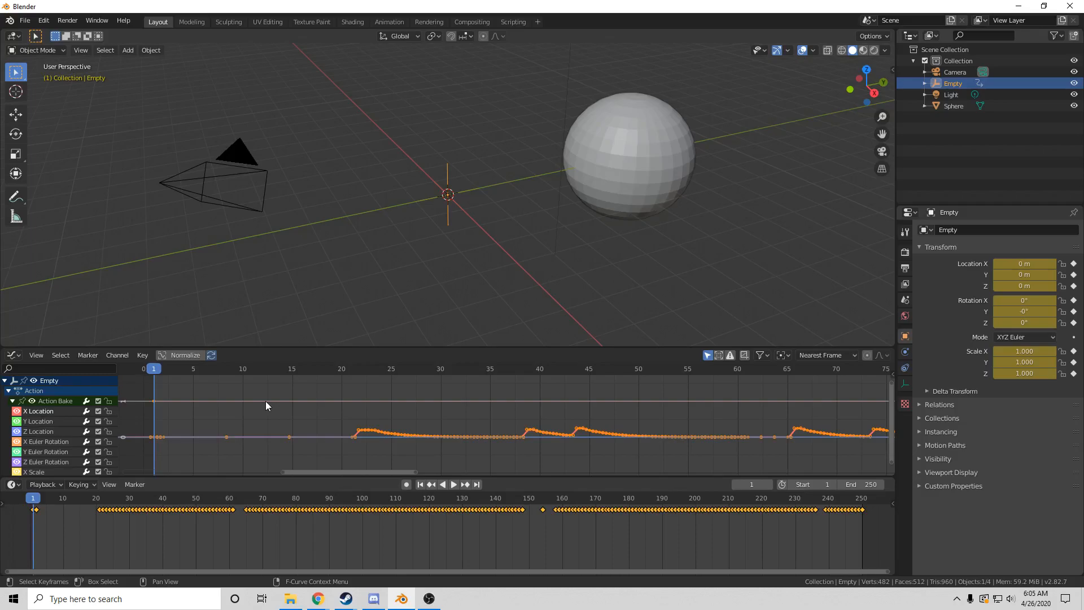
left_click(621, 155)
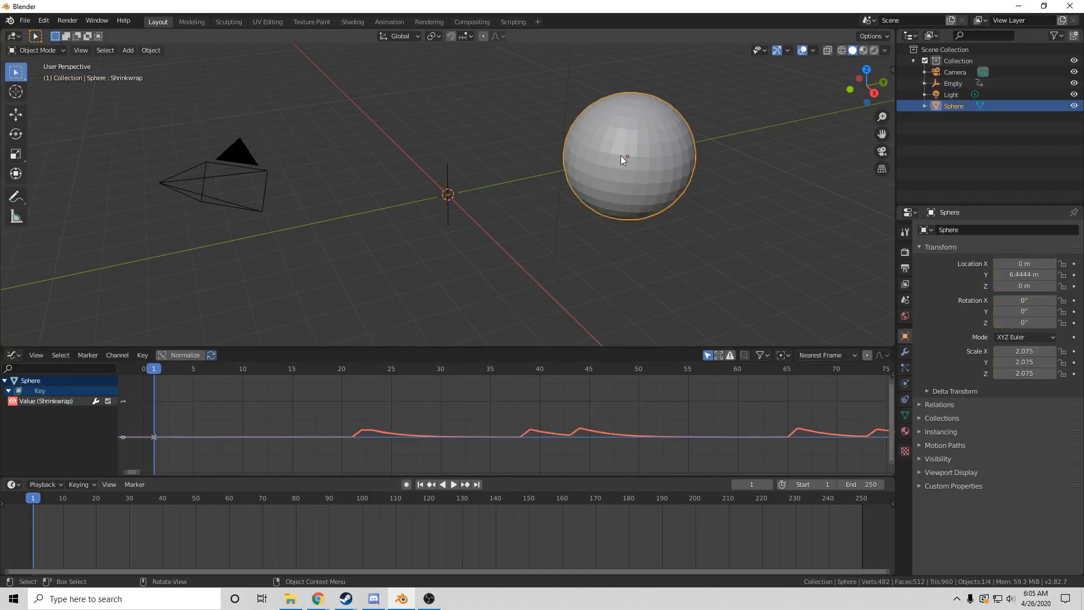
Delete the sphere's Value (Shrinkwrap) curve and show its Basis and Shrinkwrap shape keys
right_click(265, 405)
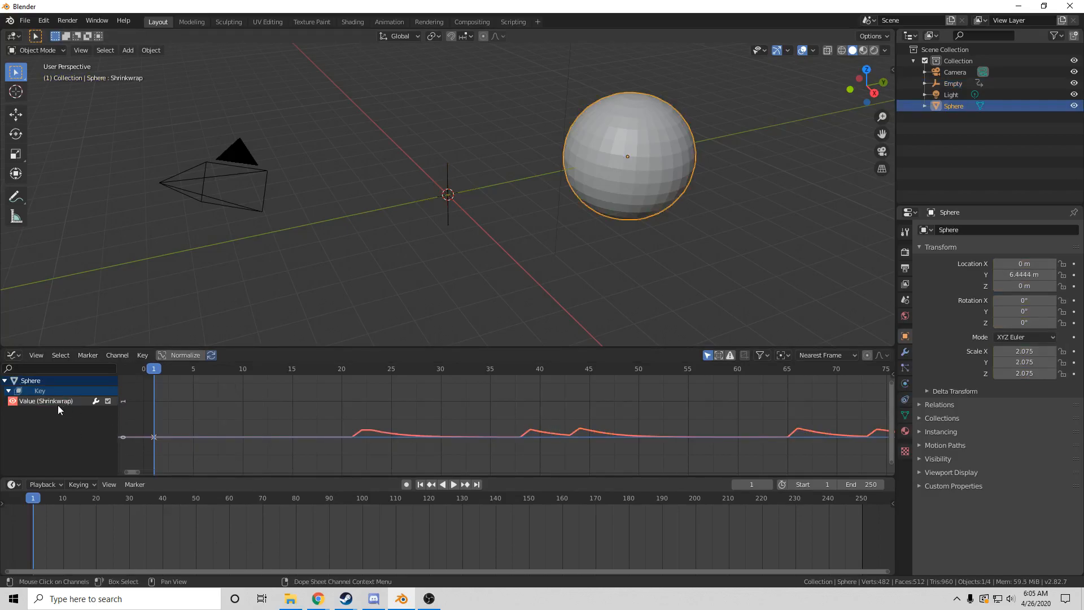
key("x")
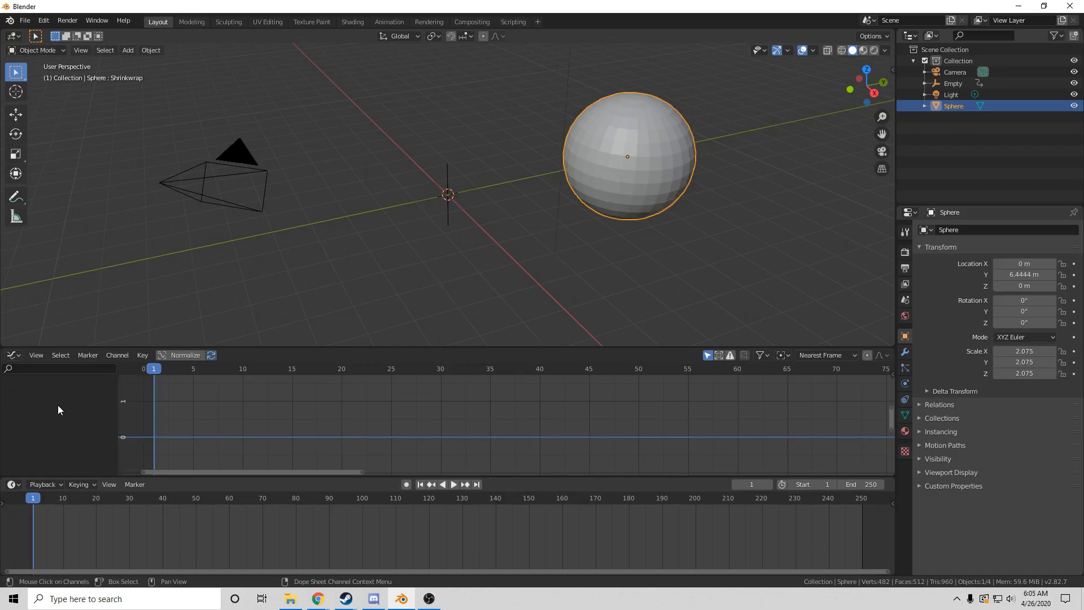
left_click(905, 414)
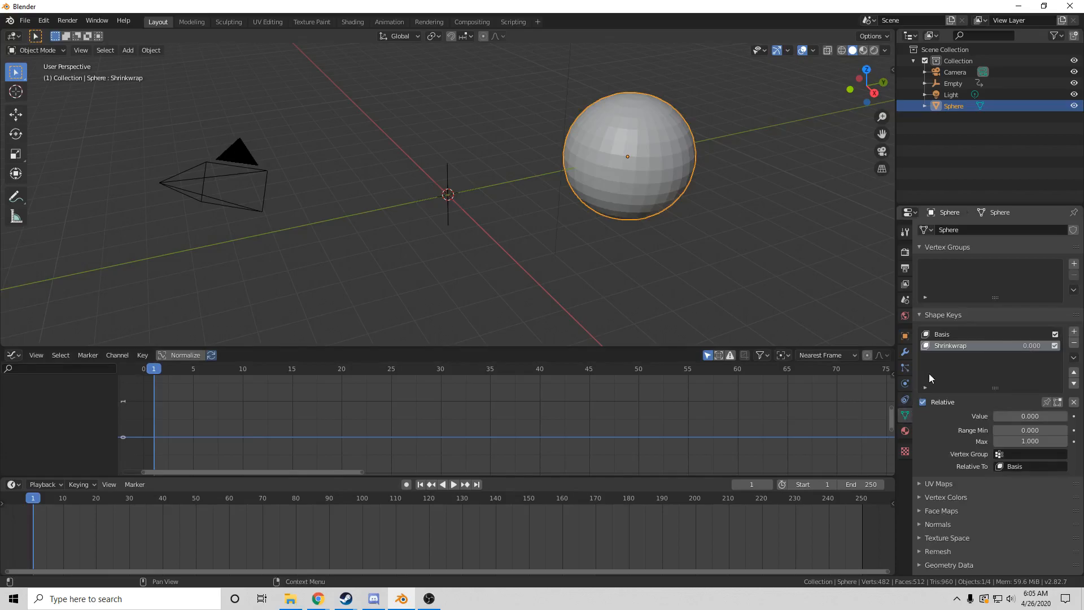
Keyframe the Shrinkwrap value, paste the copied audio keyframes onto it, and play it back
left_click(1074, 416)
right_click(207, 404)
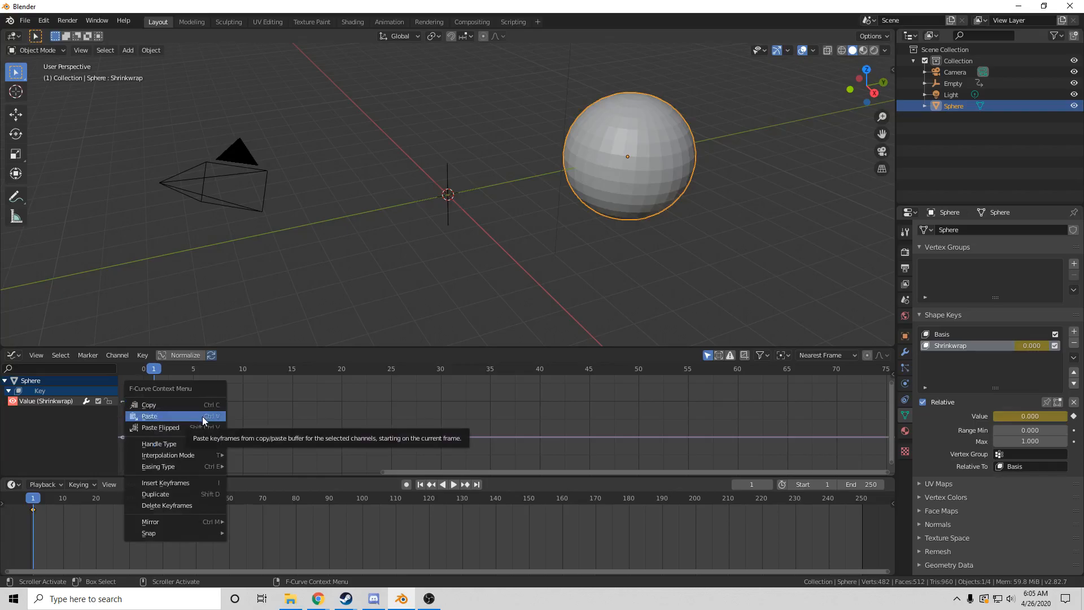
left_click(202, 416)
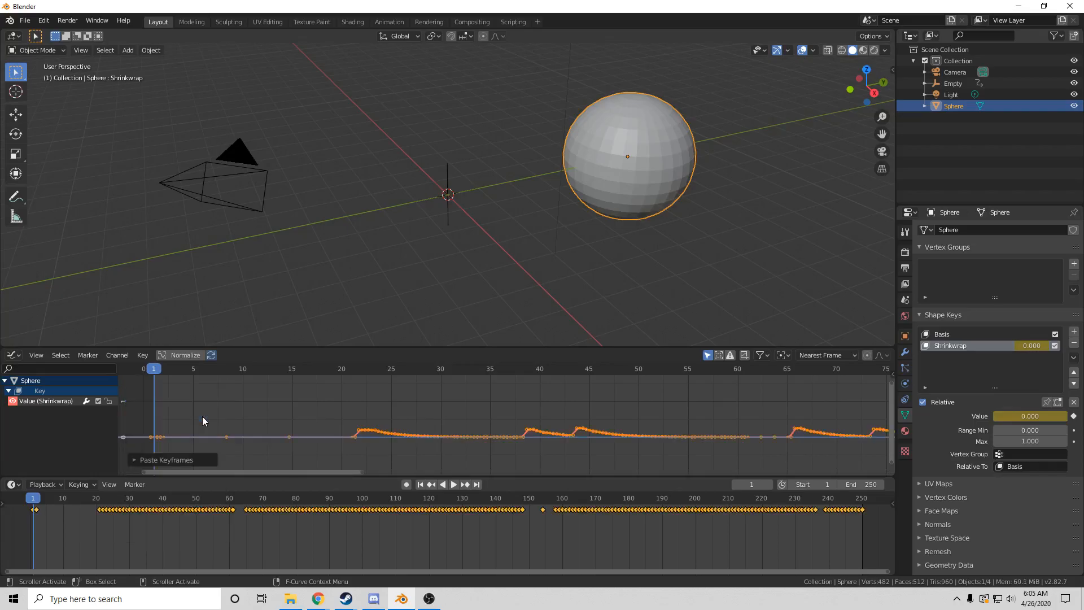
left_click(452, 486)
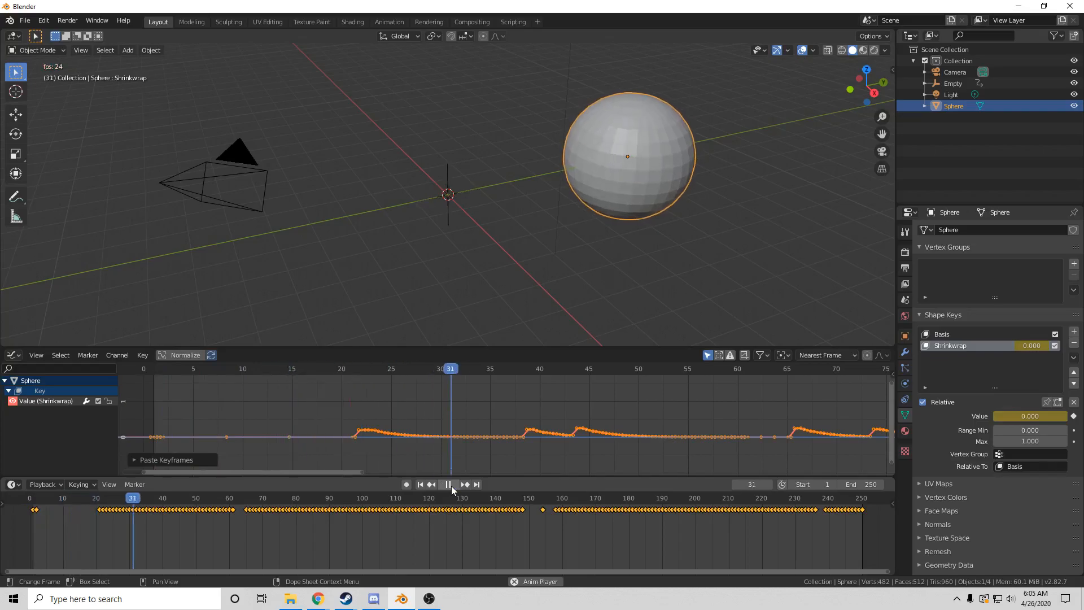
left_click(451, 486)
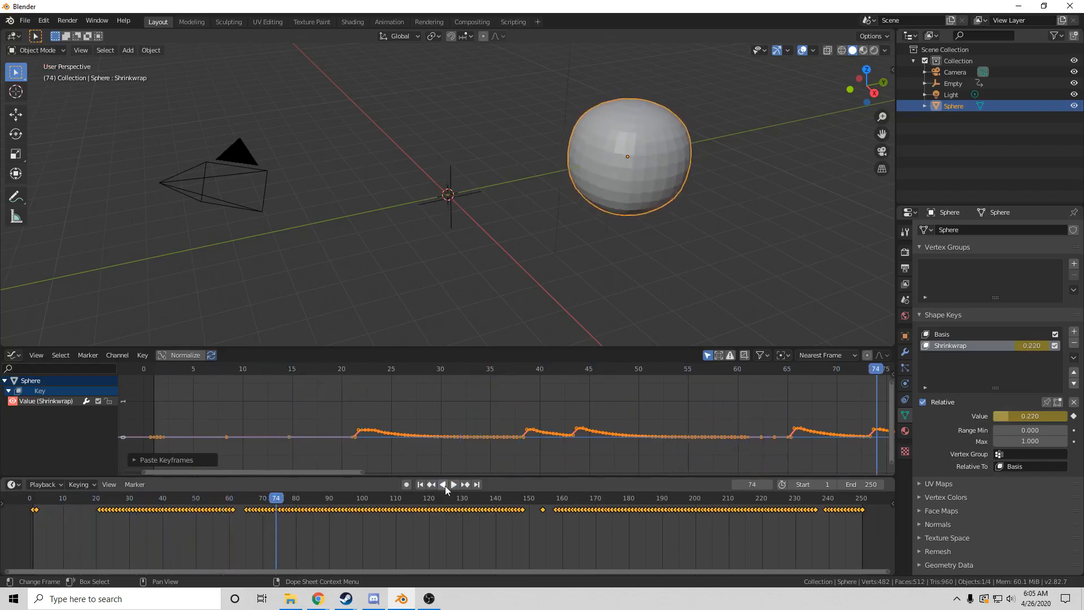
left_click(421, 483)
Scale the pasted Shrinkwrap keyframes vertically about 3.1 times taller in the Graph Editor
key("s")
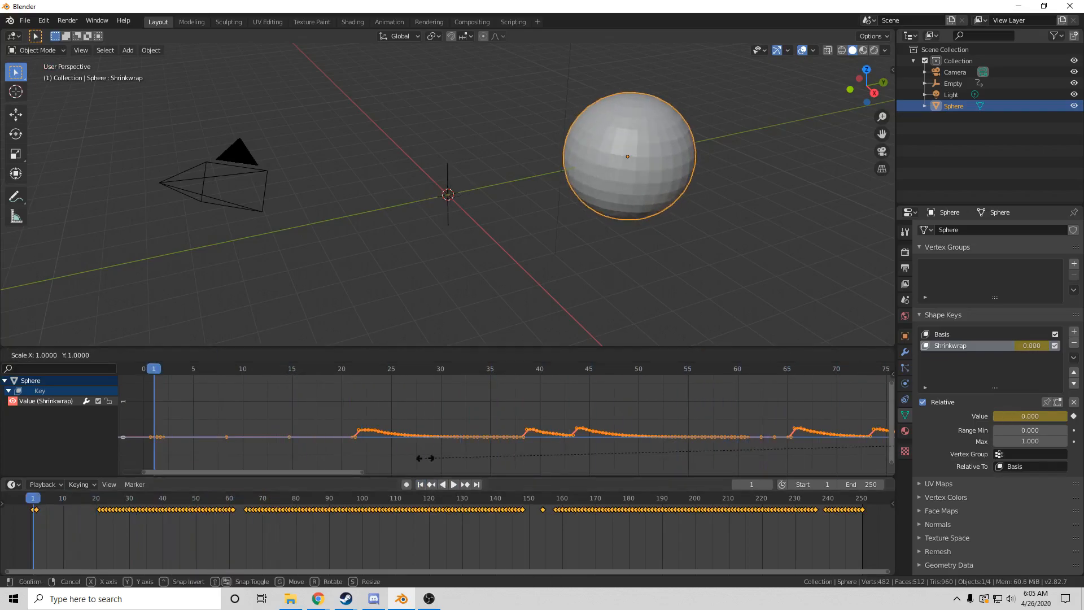
key("y")
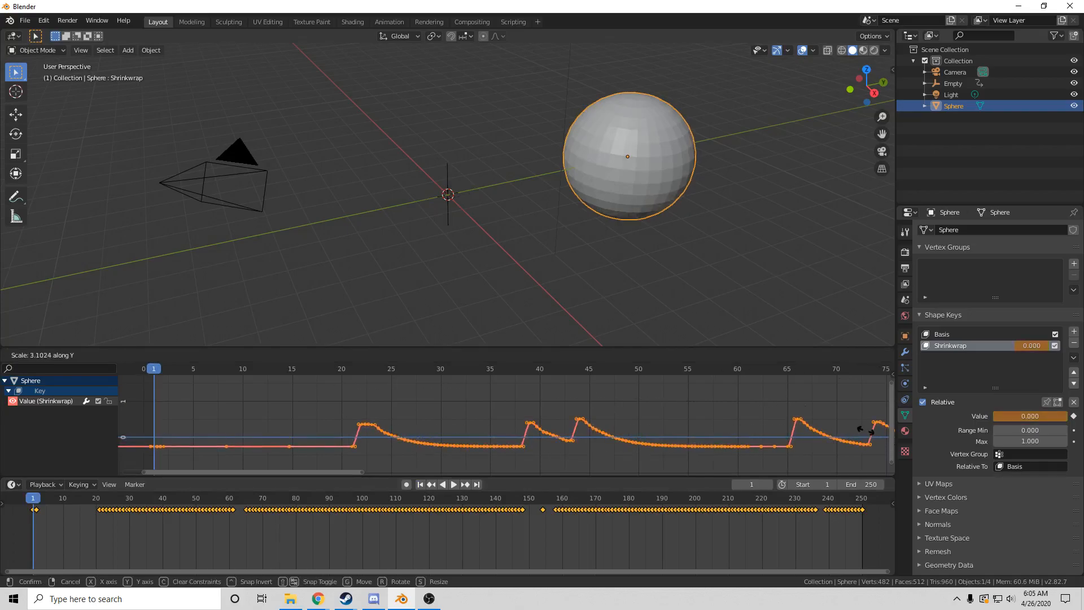
left_click(365, 441)
Play the animation to preview the stronger pulses, then stop and return to frame 1
left_click(455, 486)
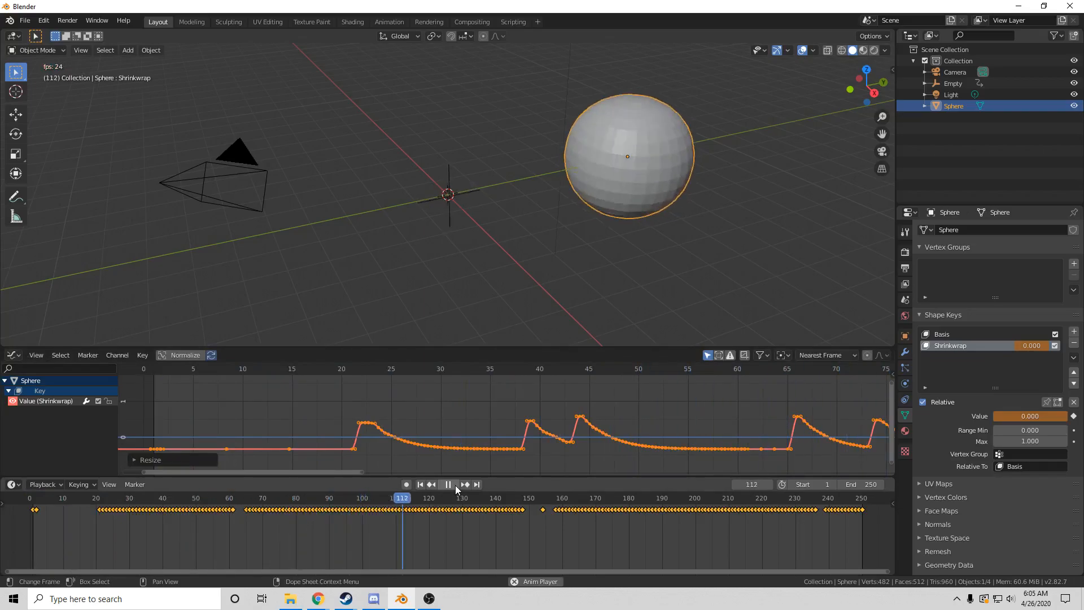
left_click(455, 485)
left_click(420, 485)
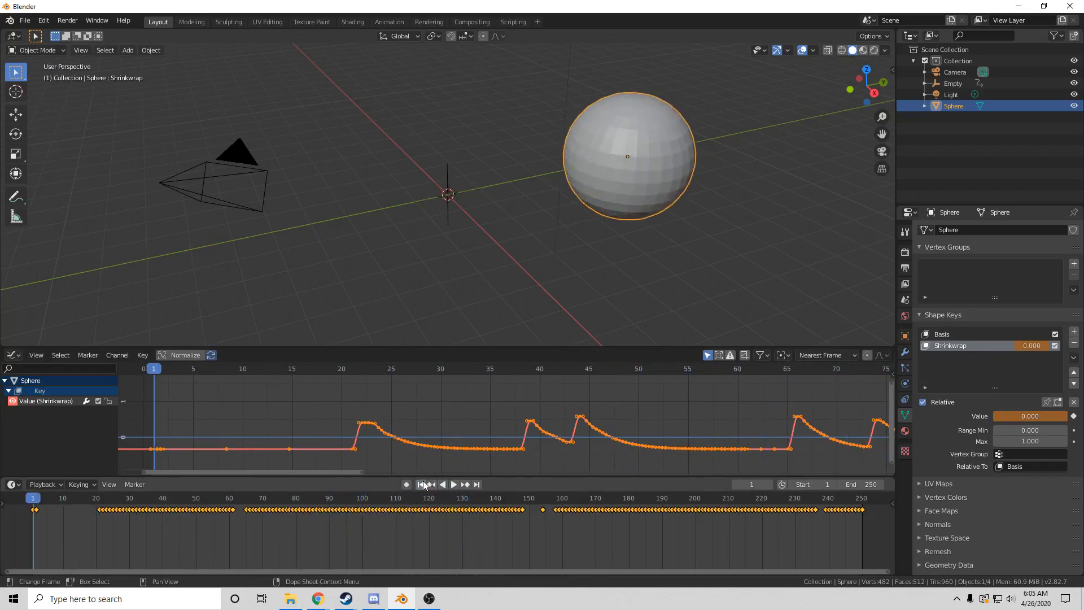